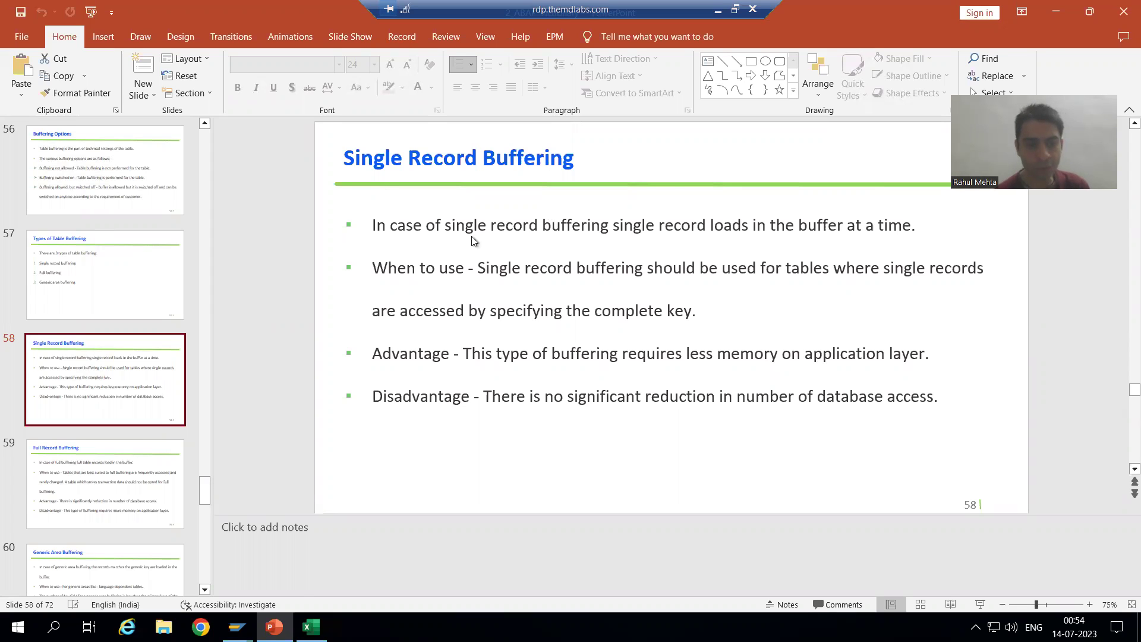
# Open the Full Record Buffering slide and review the definition and the guidance on when to use full buffering.
pyautogui.click(80, 475)
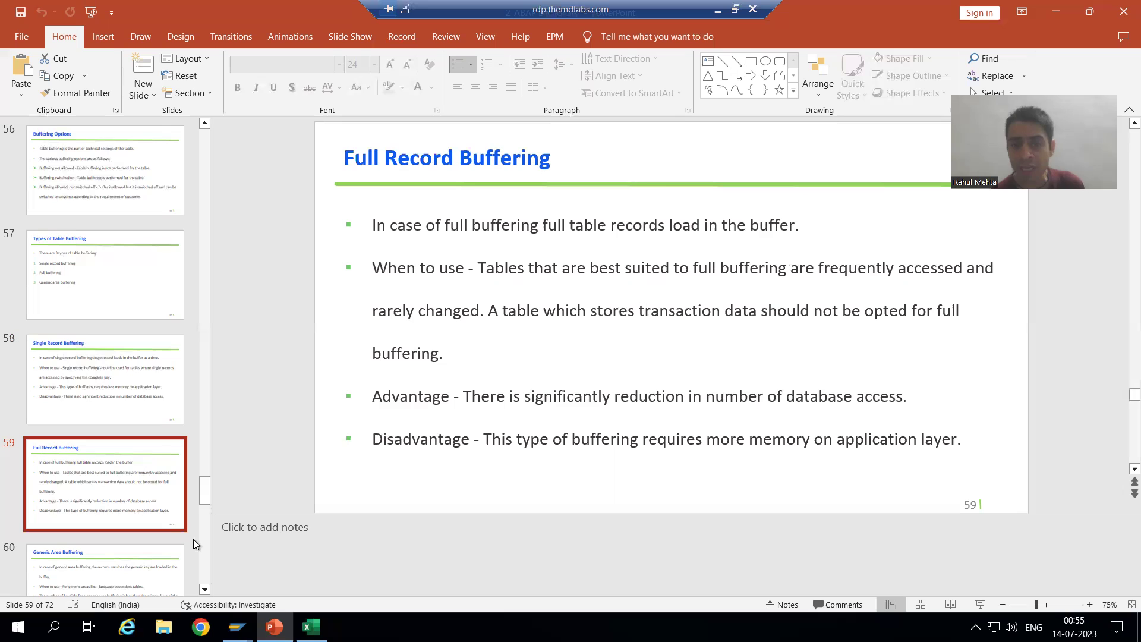
pyautogui.click(598, 225)
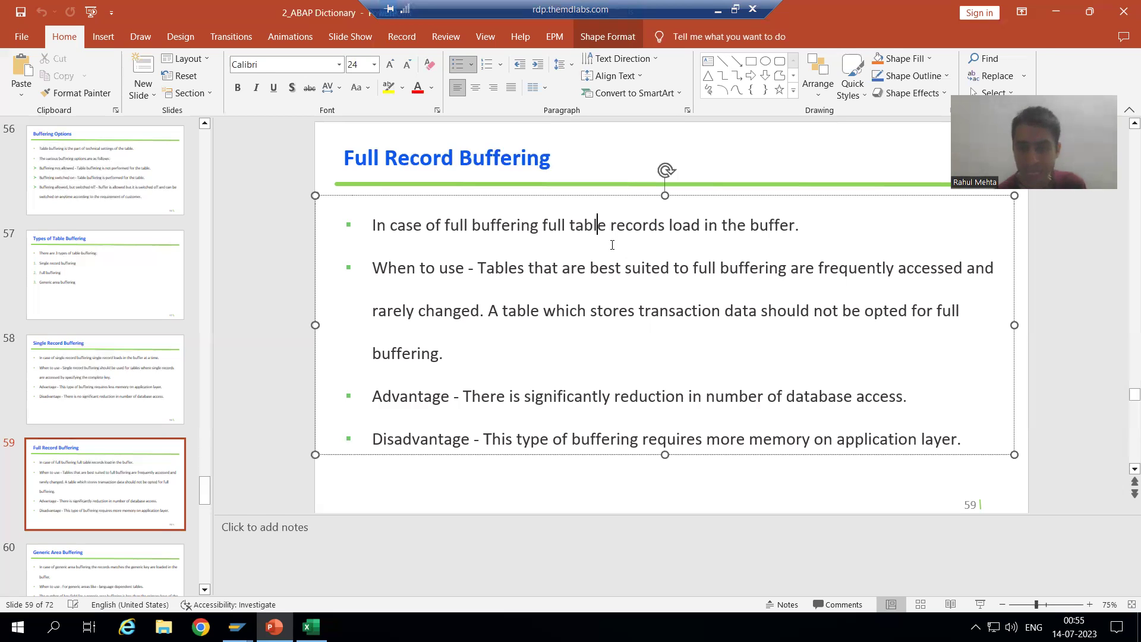
pyautogui.click(766, 273)
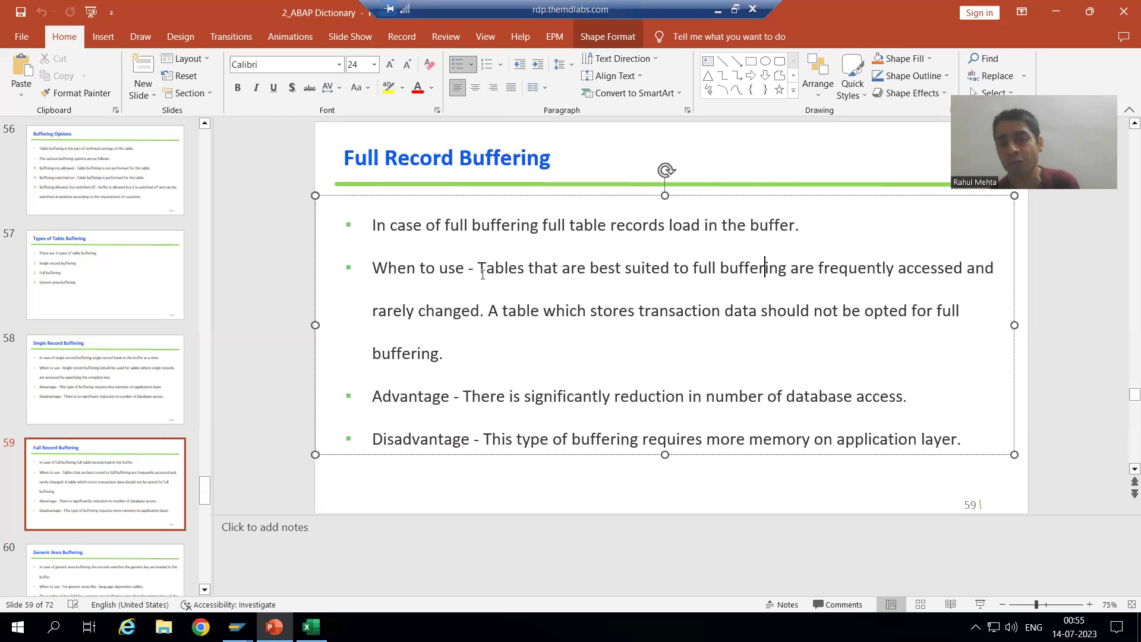
pyautogui.moveTo(478, 270); pyautogui.dragTo(483, 316)
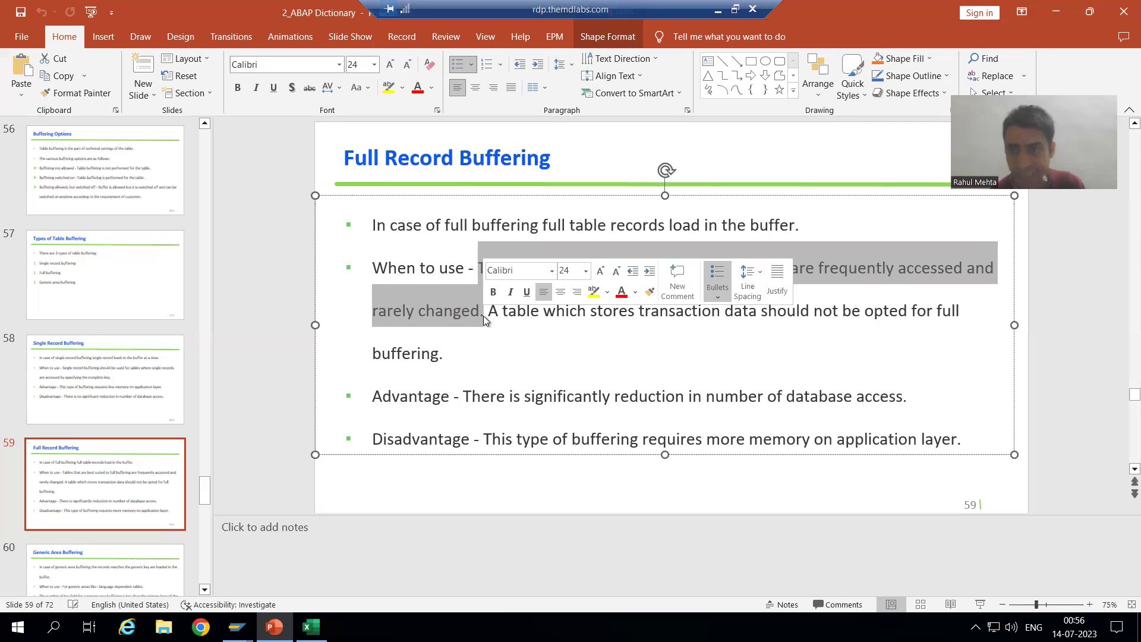
pyautogui.press('Down')
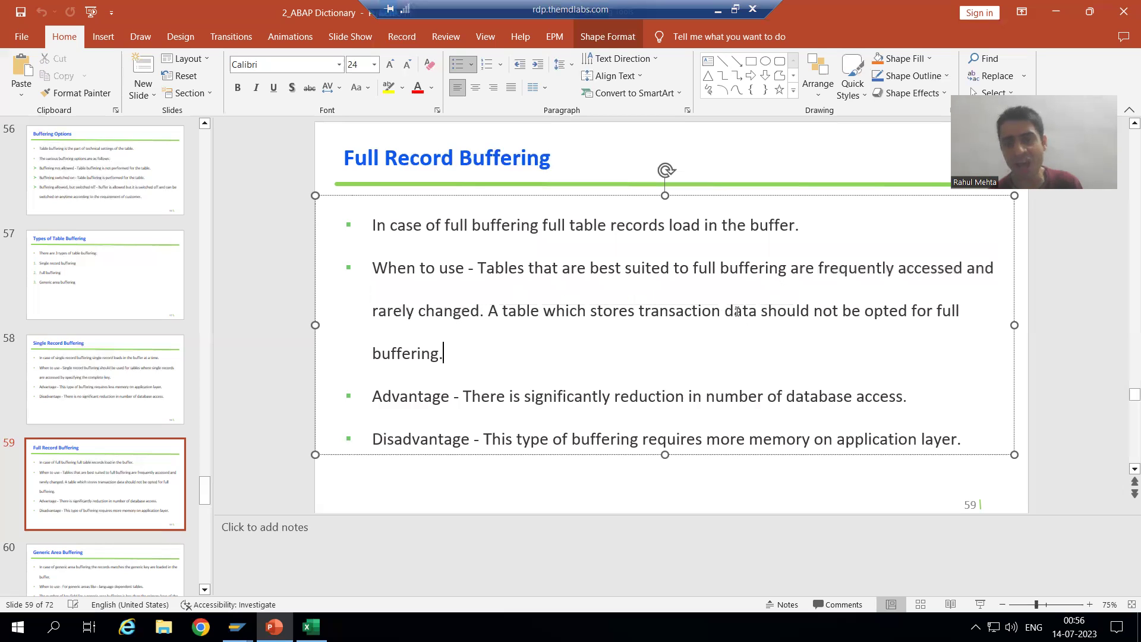
pyautogui.click(725, 310)
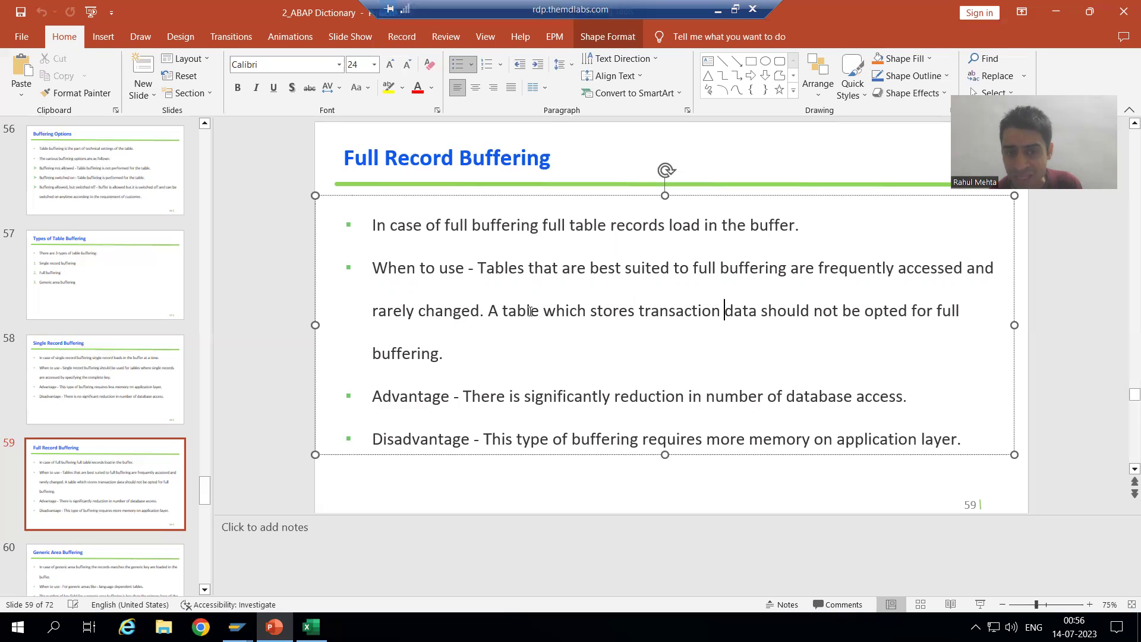
pyautogui.moveTo(484, 310); pyautogui.dragTo(489, 310)
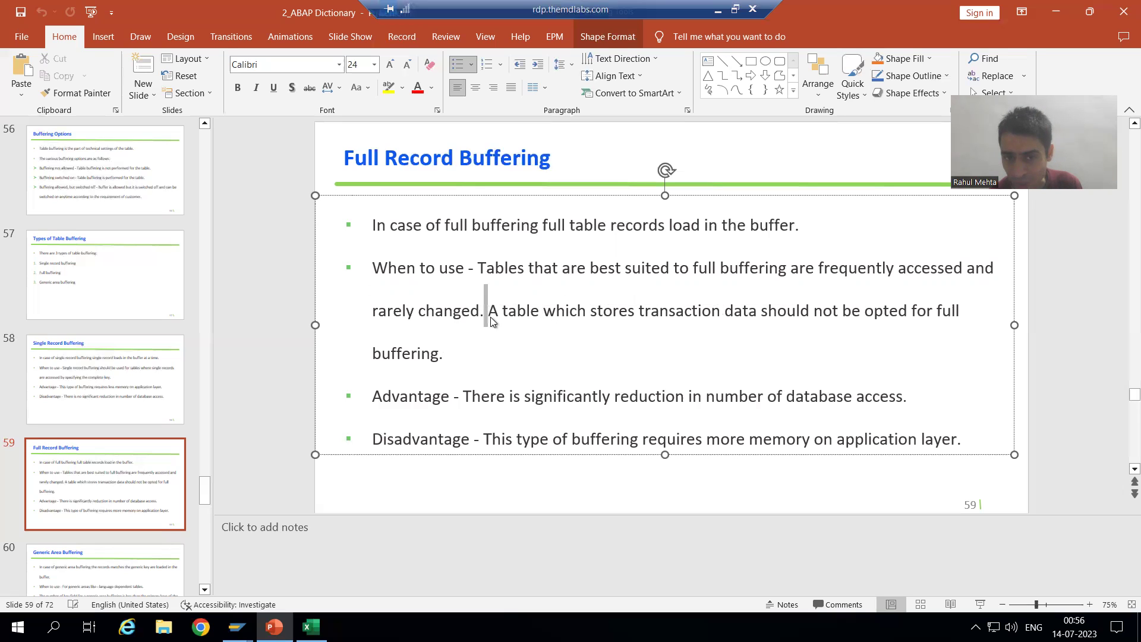
pyautogui.click(493, 350)
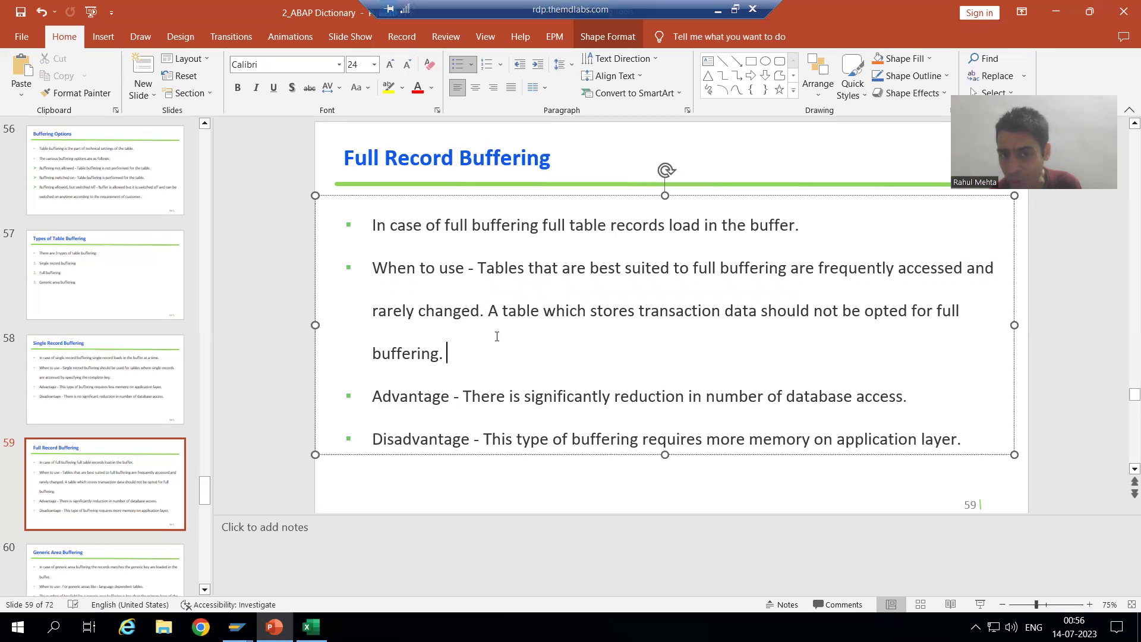
pyautogui.moveTo(487, 310); pyautogui.dragTo(501, 349)
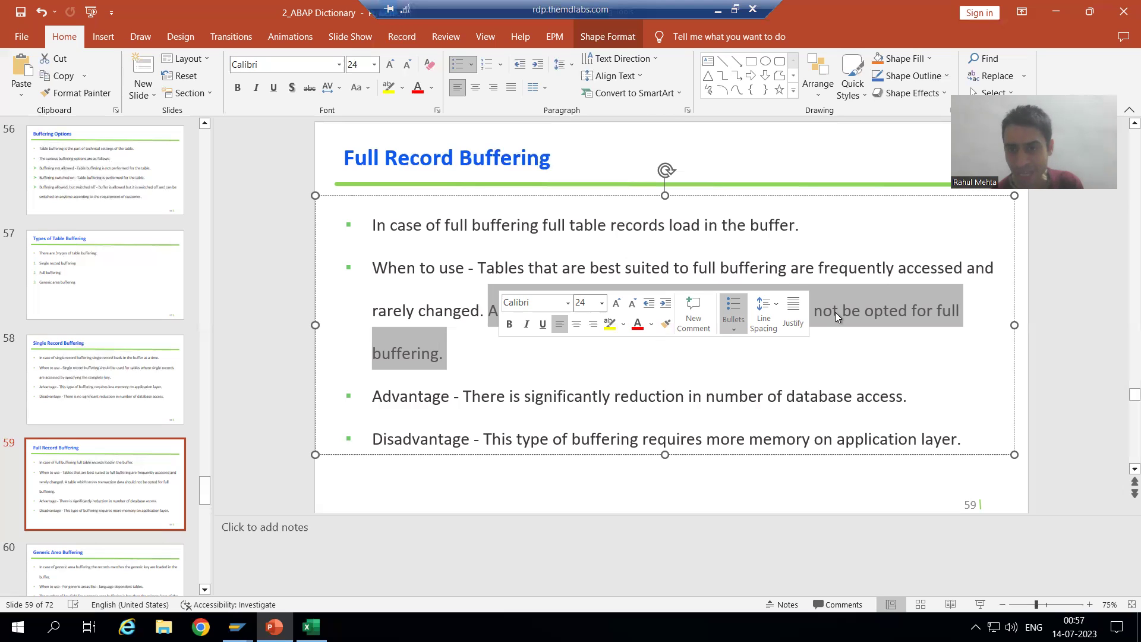
pyautogui.click(848, 268)
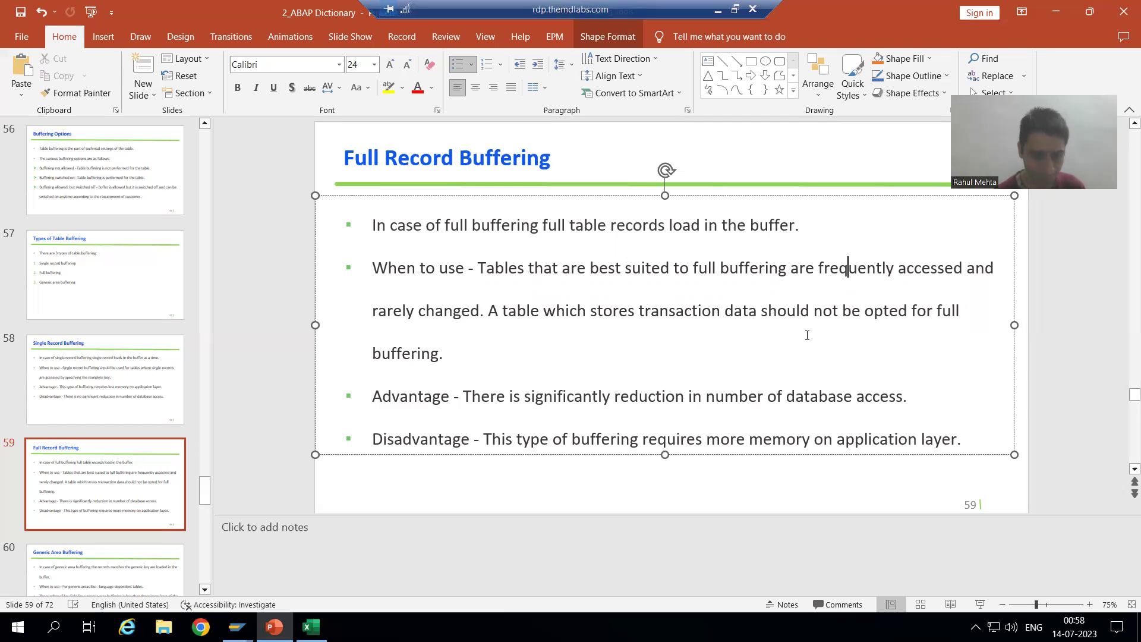
# Switch to the SAP Dictionary session and open the buffering options in the technical settings of table ZORDH_28.
pyautogui.moveTo(237, 627)
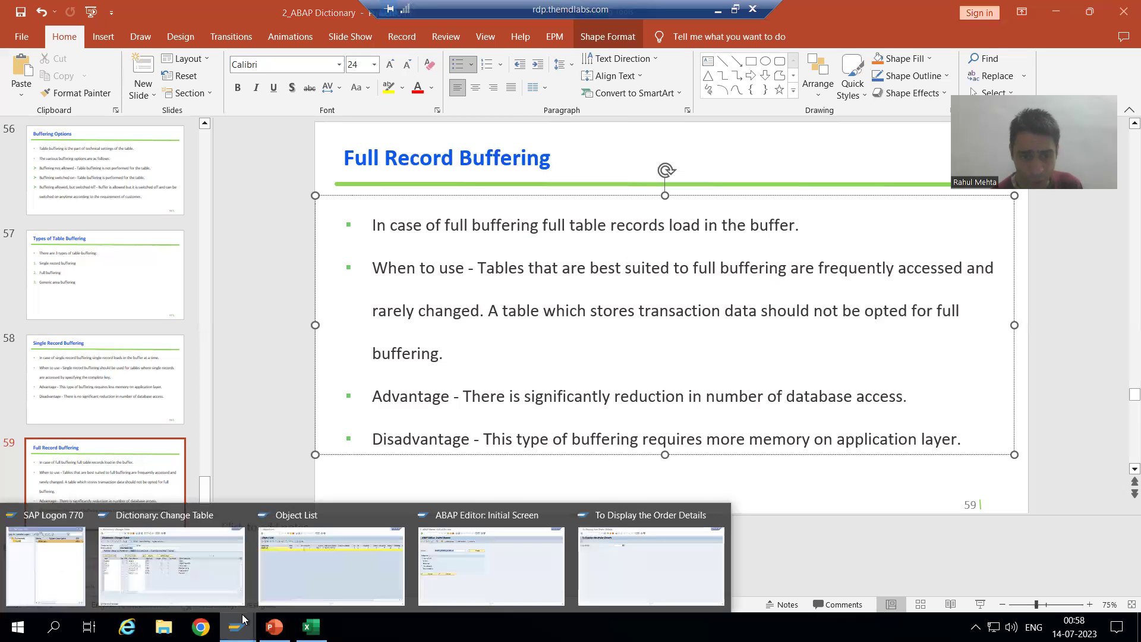
pyautogui.click(209, 571)
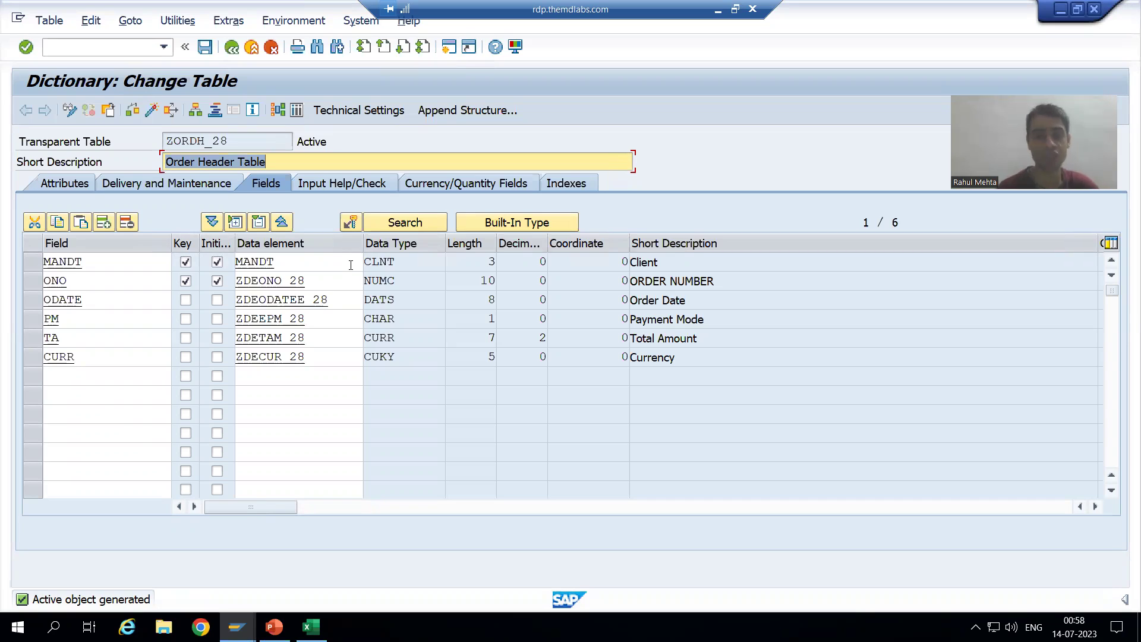
pyautogui.click(361, 112)
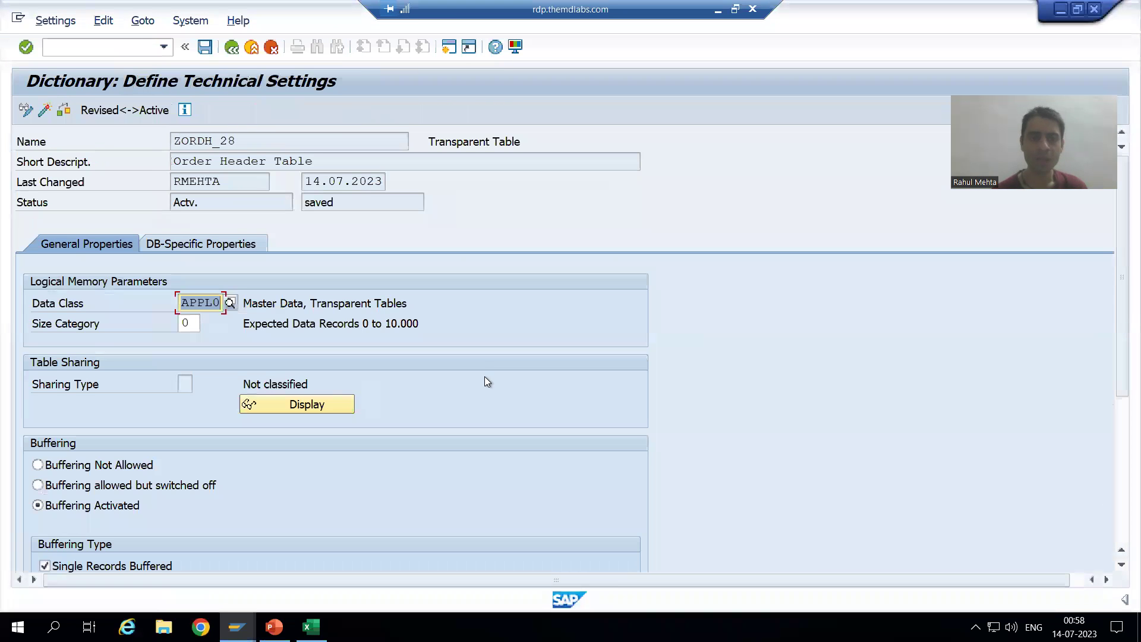
pyautogui.scroll(-5, 484, 380)
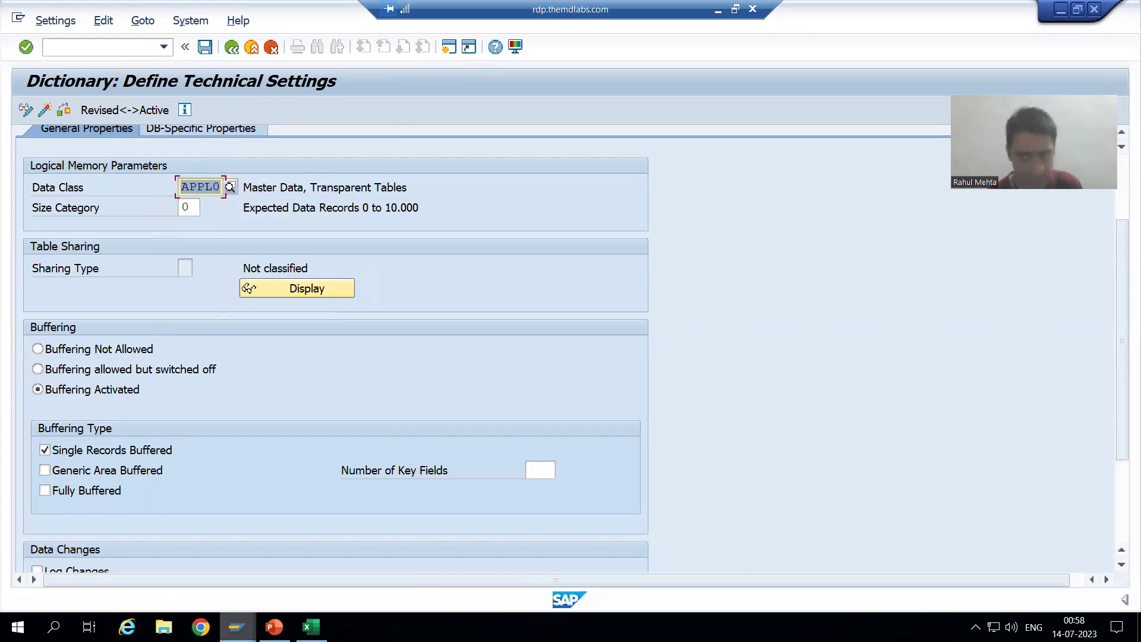
# Check the buffer entry of ZORDH_28 in the Object List session and return to the technical settings.
pyautogui.click(237, 627)
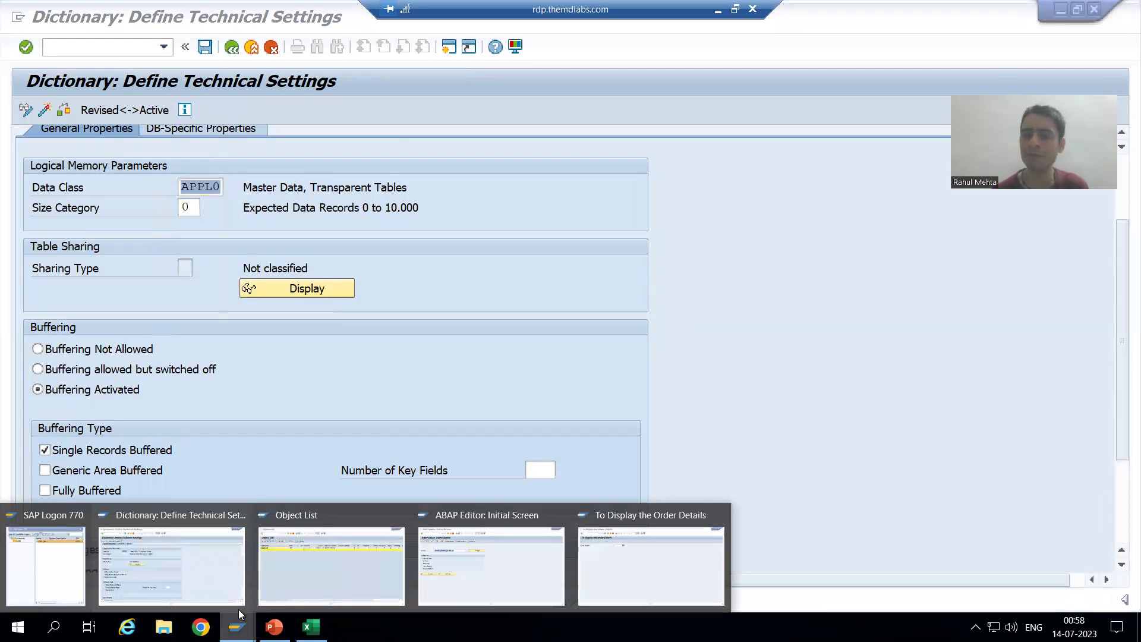
pyautogui.click(279, 576)
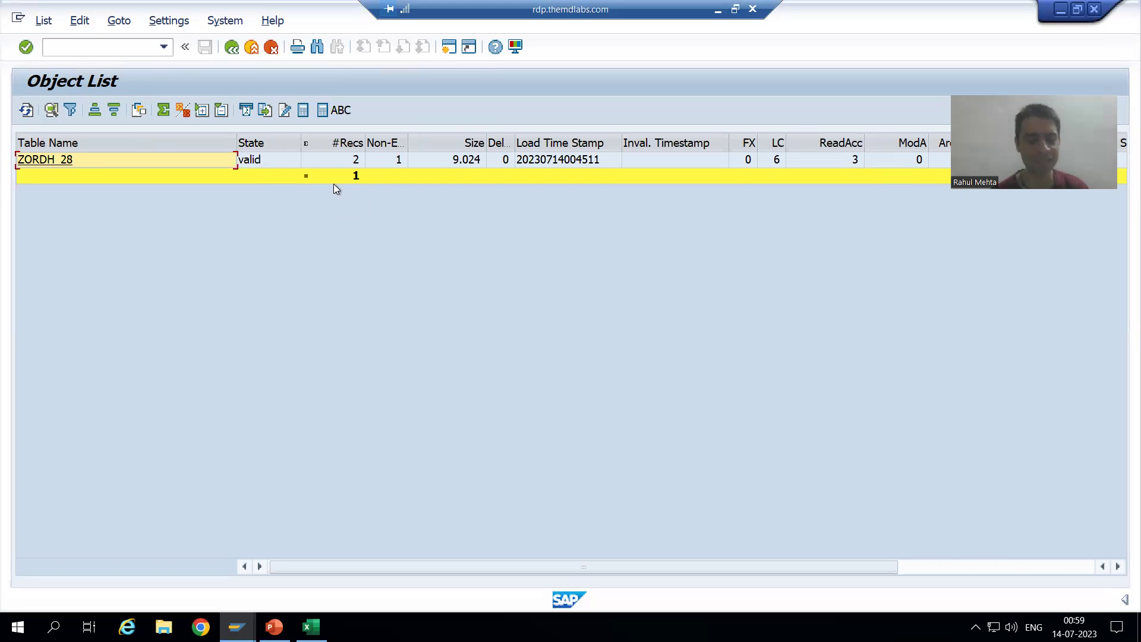
pyautogui.press('F3')
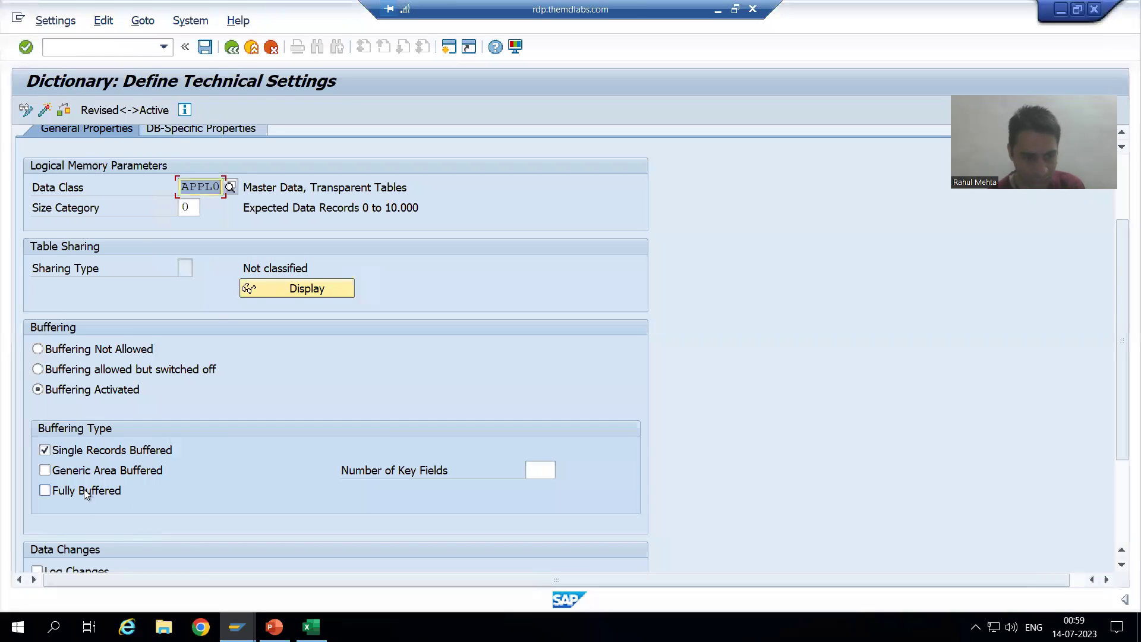
# Change the buffering type of ZORDH_28 from Single Records Buffered to Fully Buffered, save the settings and activate the table.
pyautogui.click(86, 493)
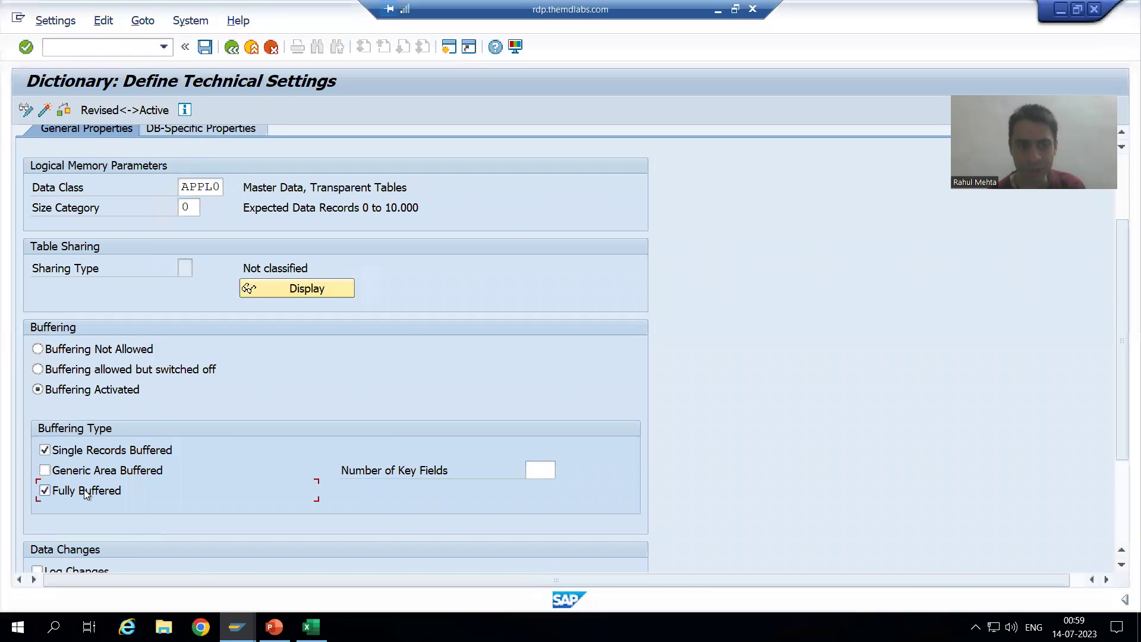
pyautogui.click(72, 456)
pyautogui.click(71, 456)
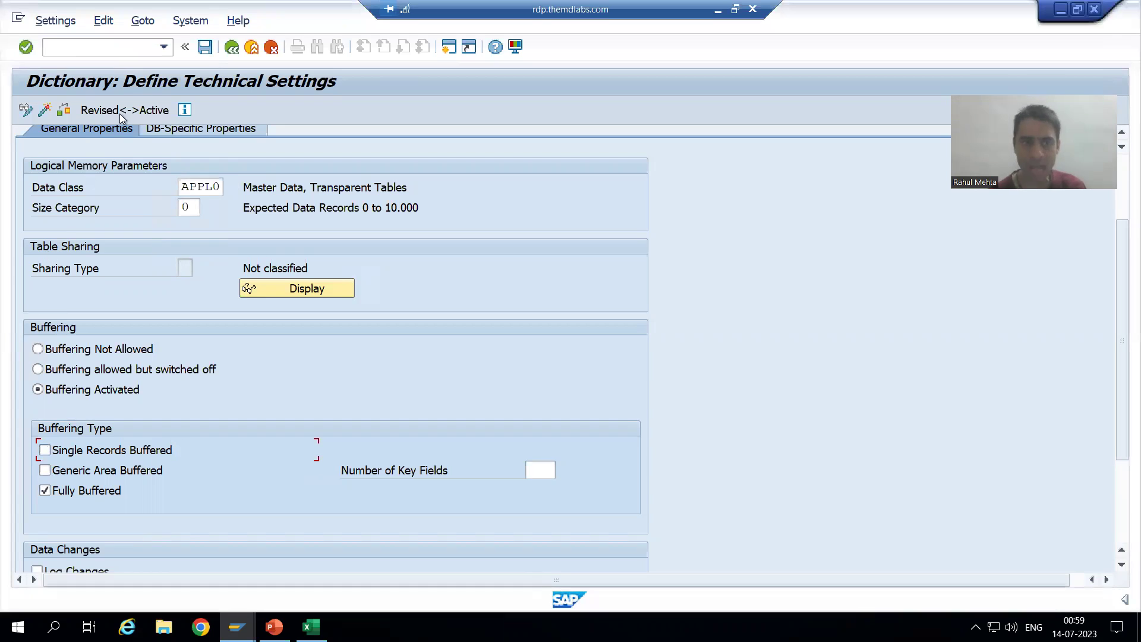
pyautogui.click(204, 50)
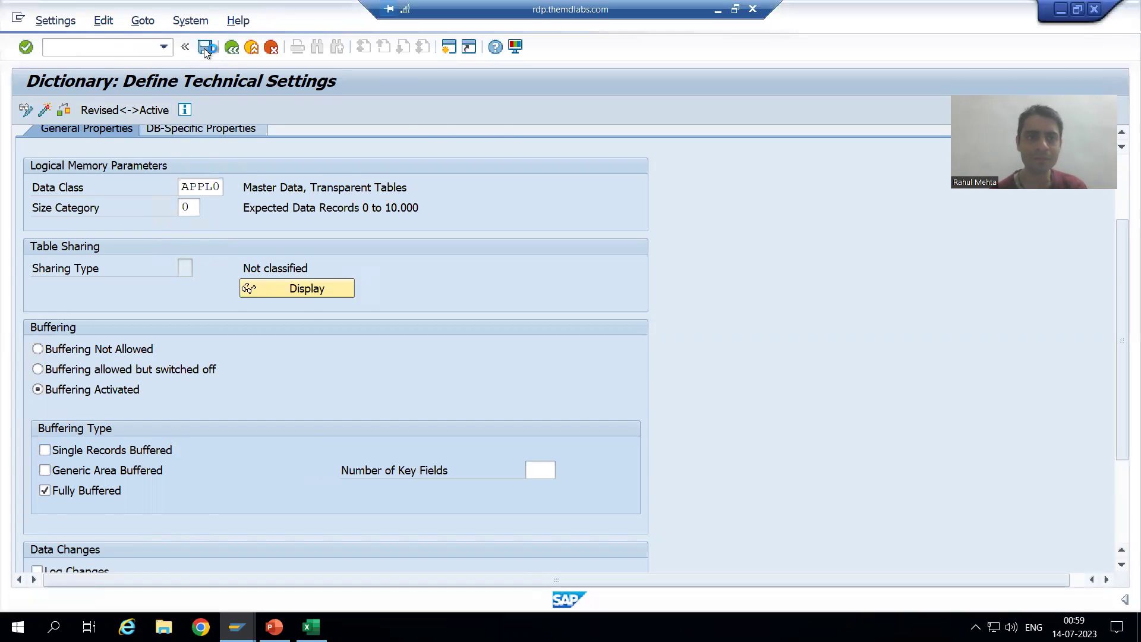
pyautogui.click(237, 50)
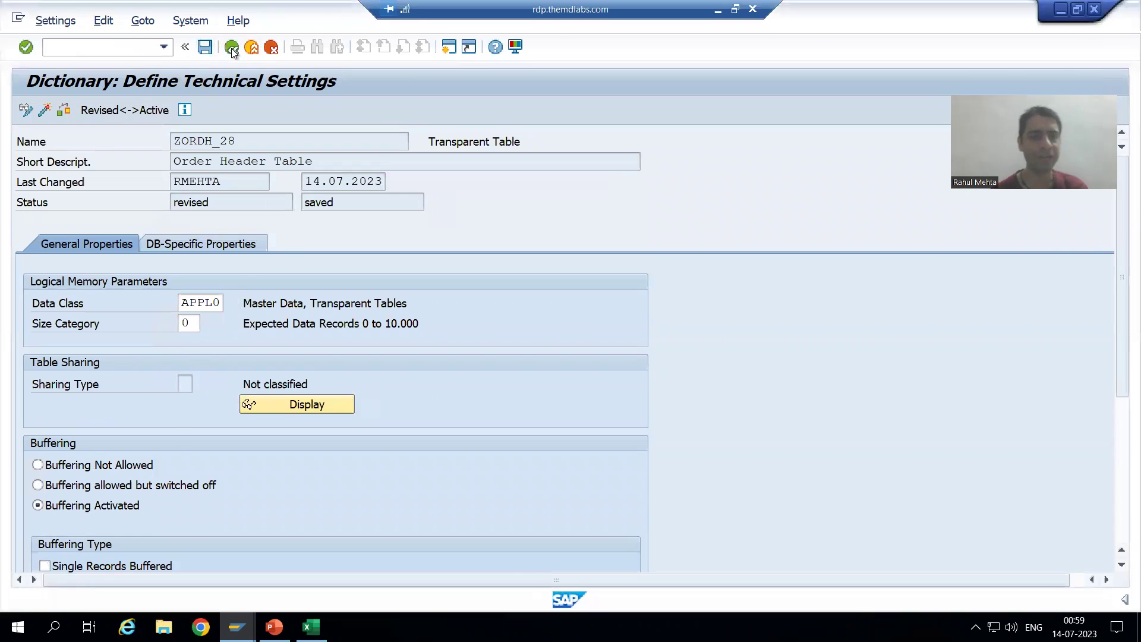
pyautogui.click(152, 111)
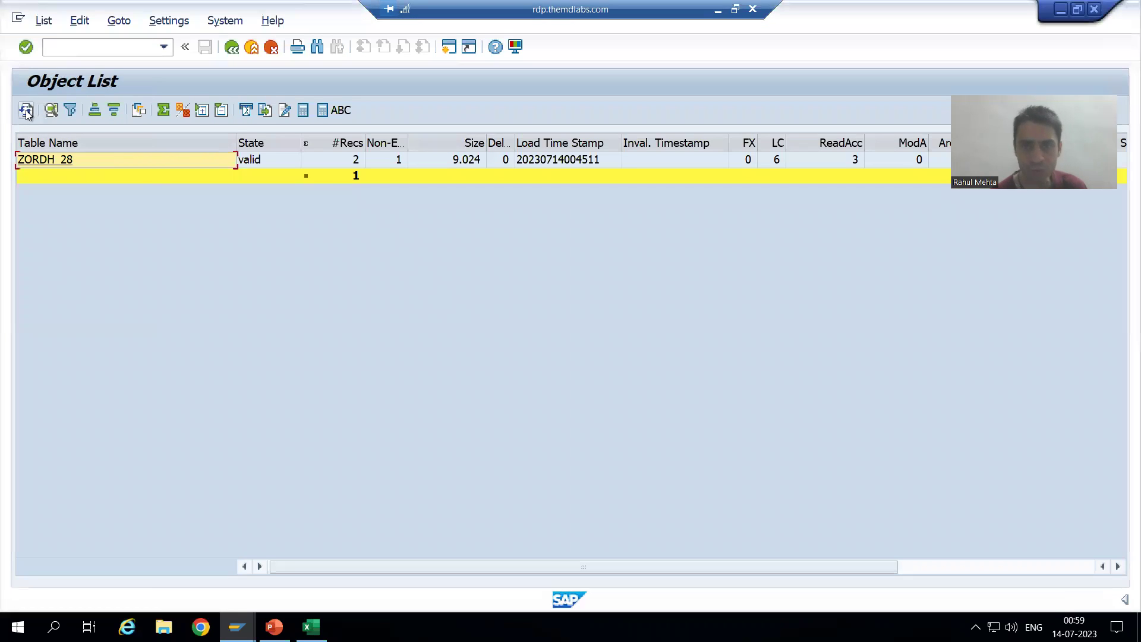
# Refresh the Object List in the buffer monitor and display the table buffer content for ZORDH_28.
pyautogui.click(26, 109)
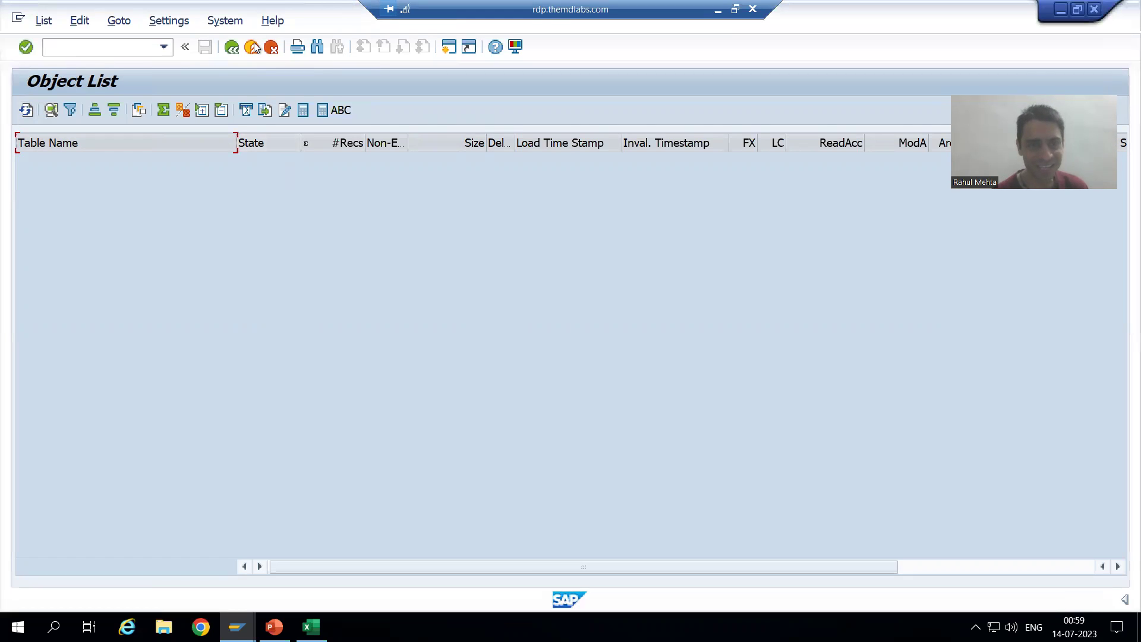
pyautogui.click(234, 50)
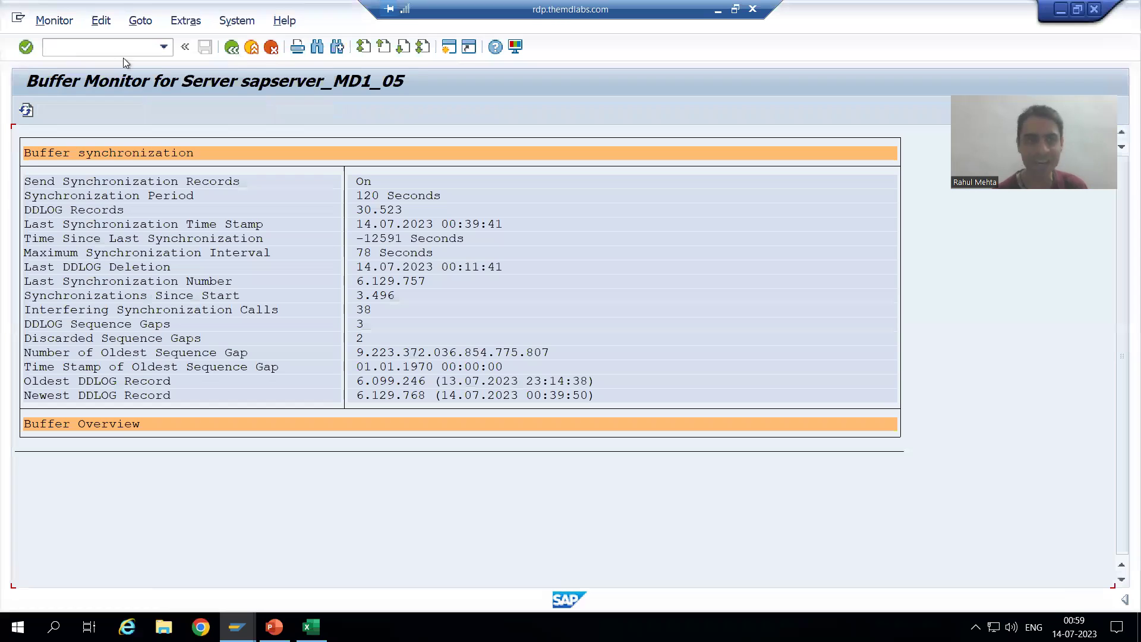
pyautogui.click(60, 23)
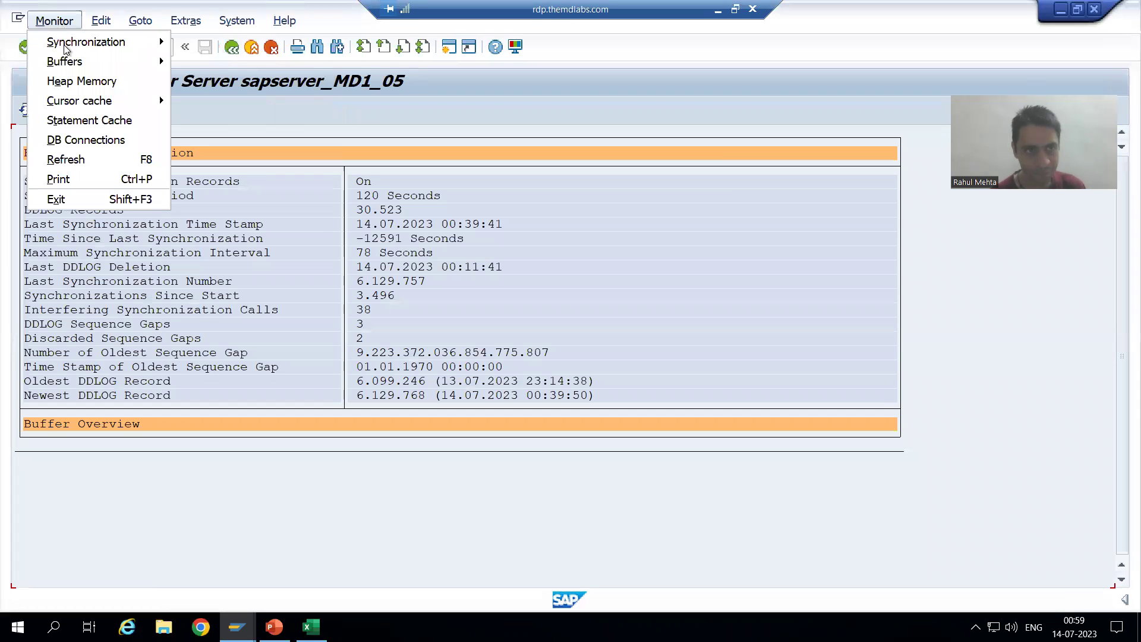
pyautogui.moveTo(70, 64)
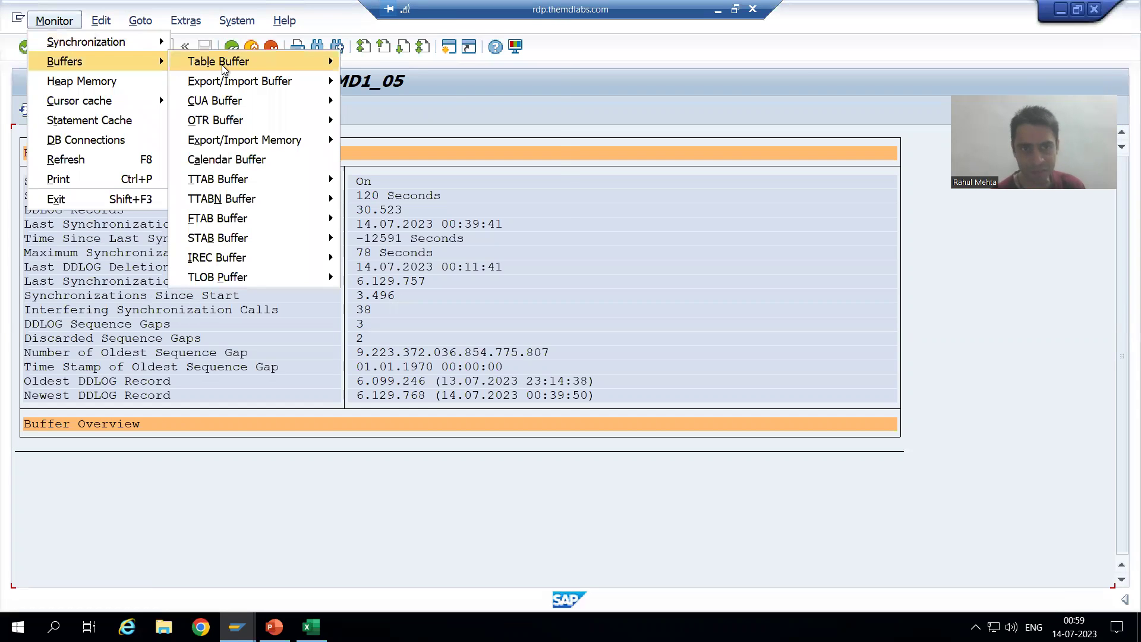
pyautogui.moveTo(226, 69)
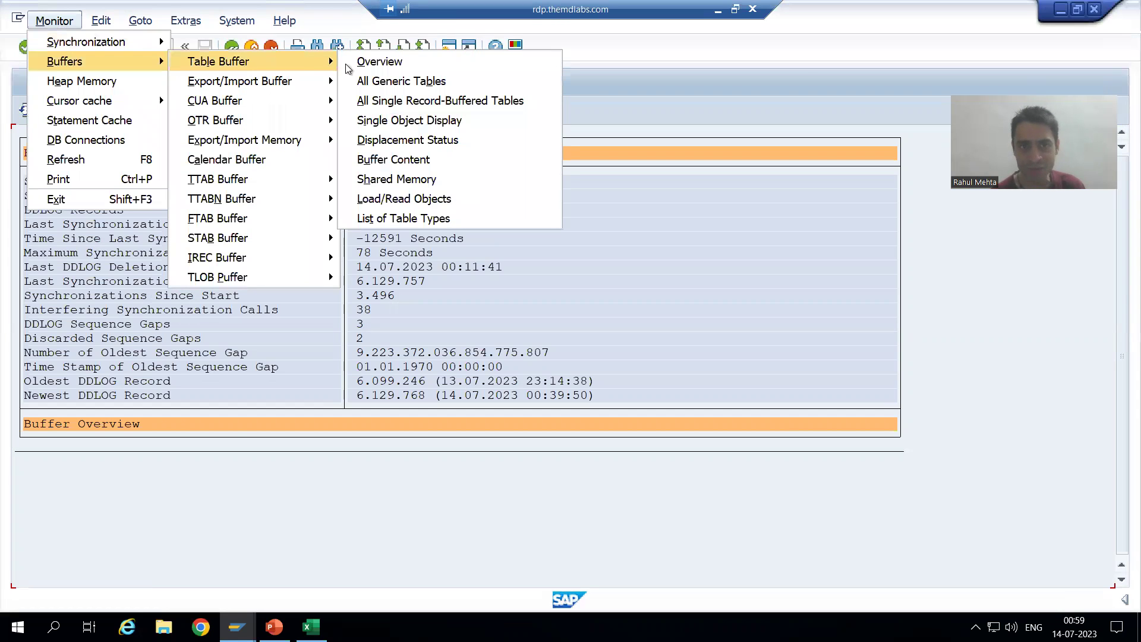
pyautogui.click(403, 160)
pyautogui.press('Return')
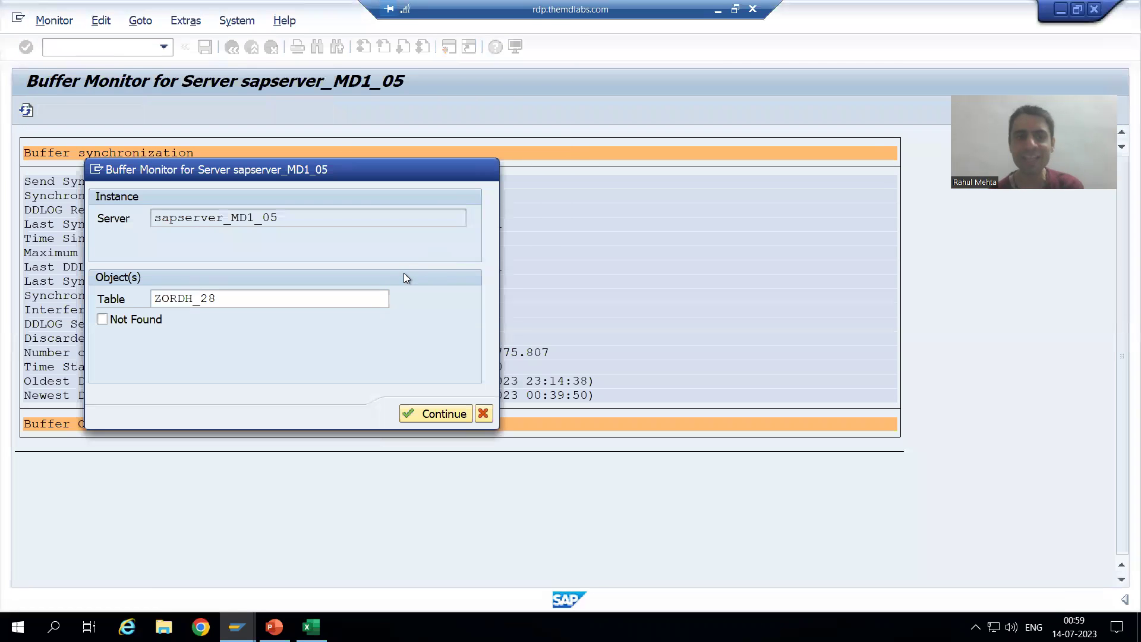
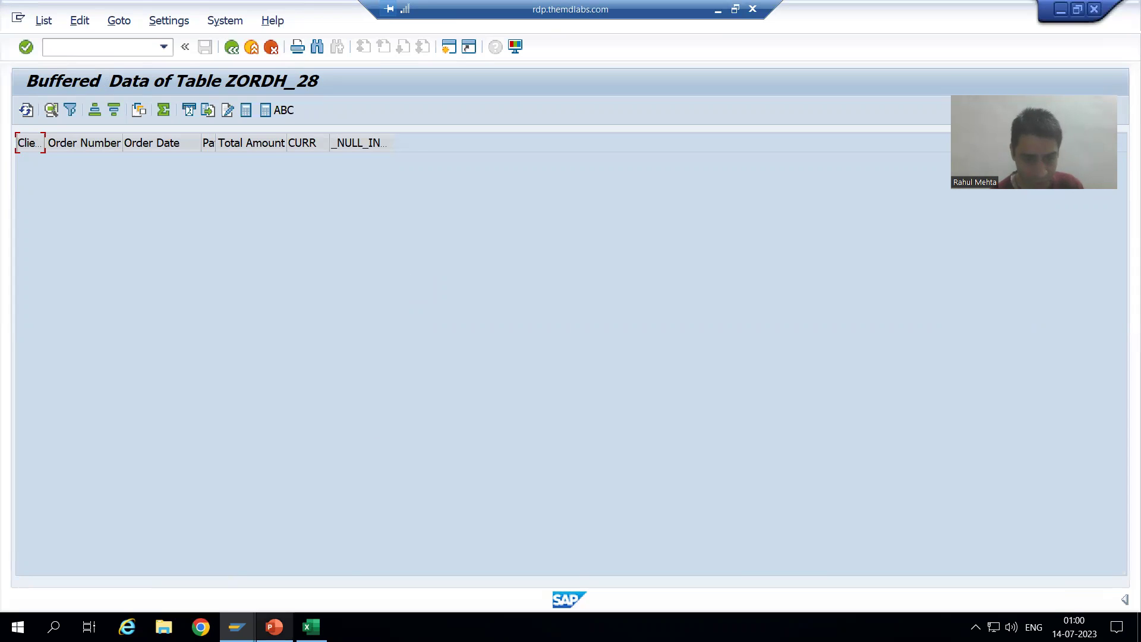
# Switch to the order details session, restart report ZPRG5_ORDER_DETAILS from its source code and execute it for the first order.
pyautogui.click(237, 627)
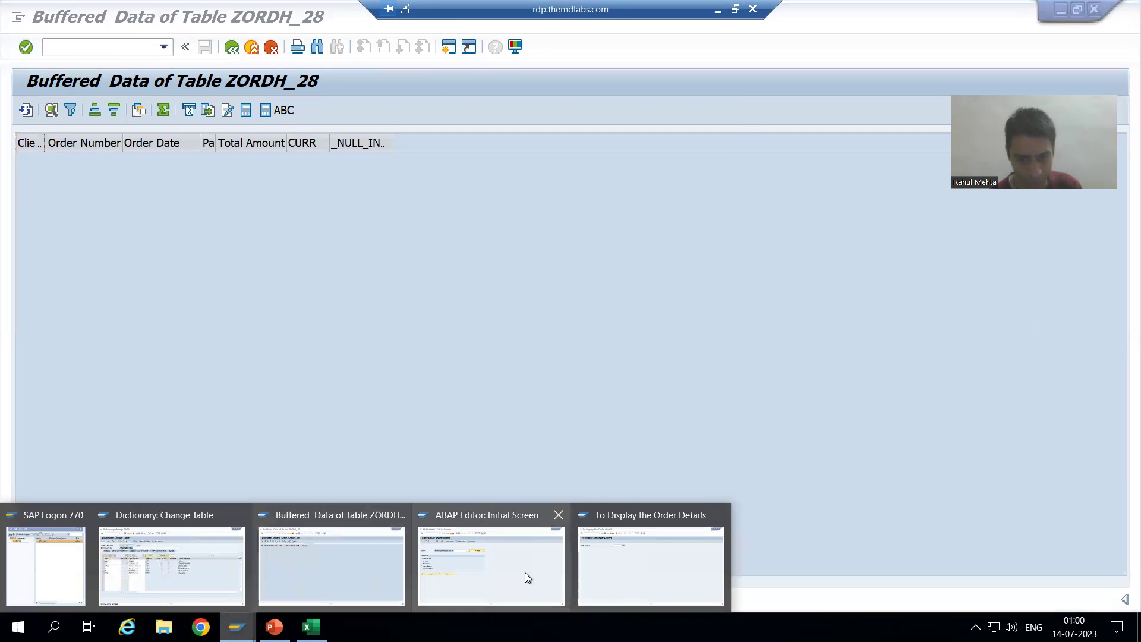
pyautogui.click(597, 565)
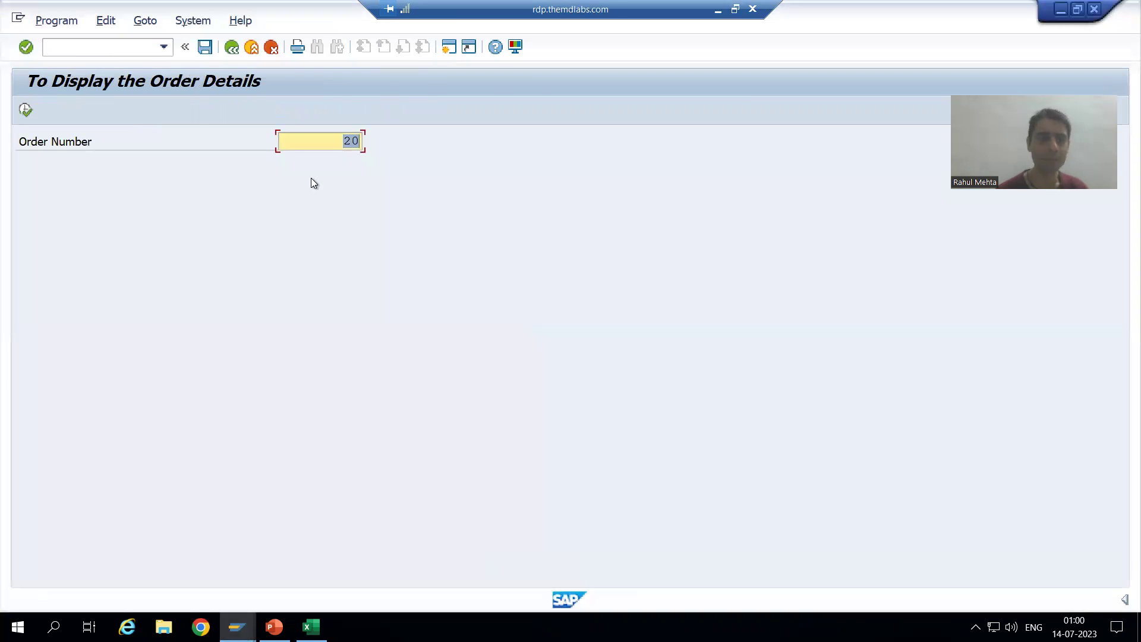
pyautogui.click(231, 47)
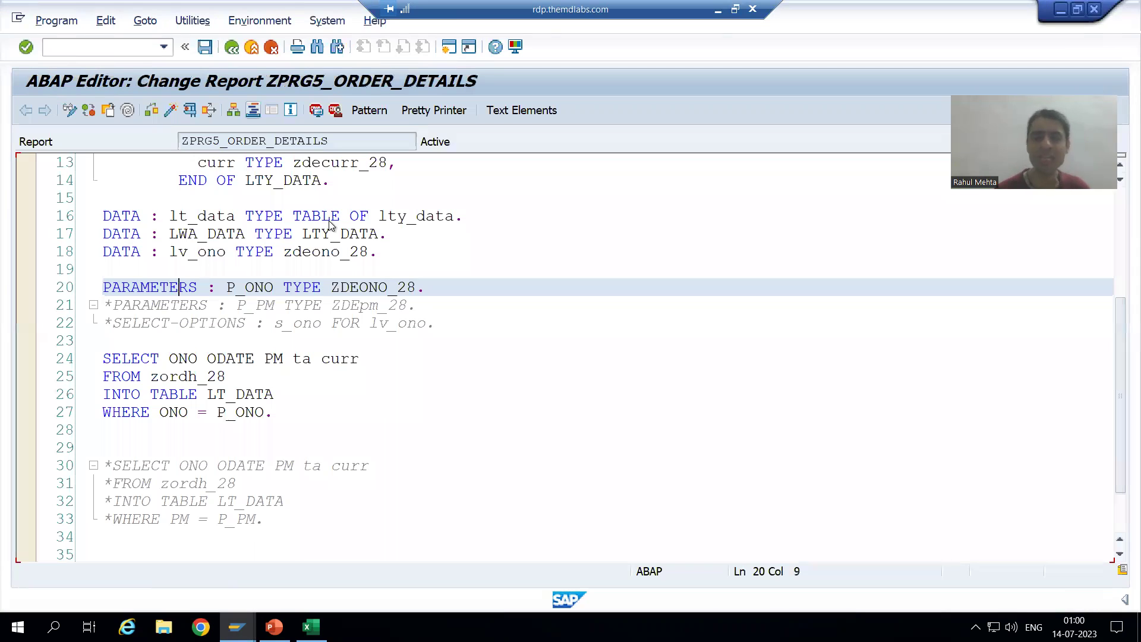
pyautogui.click(188, 111)
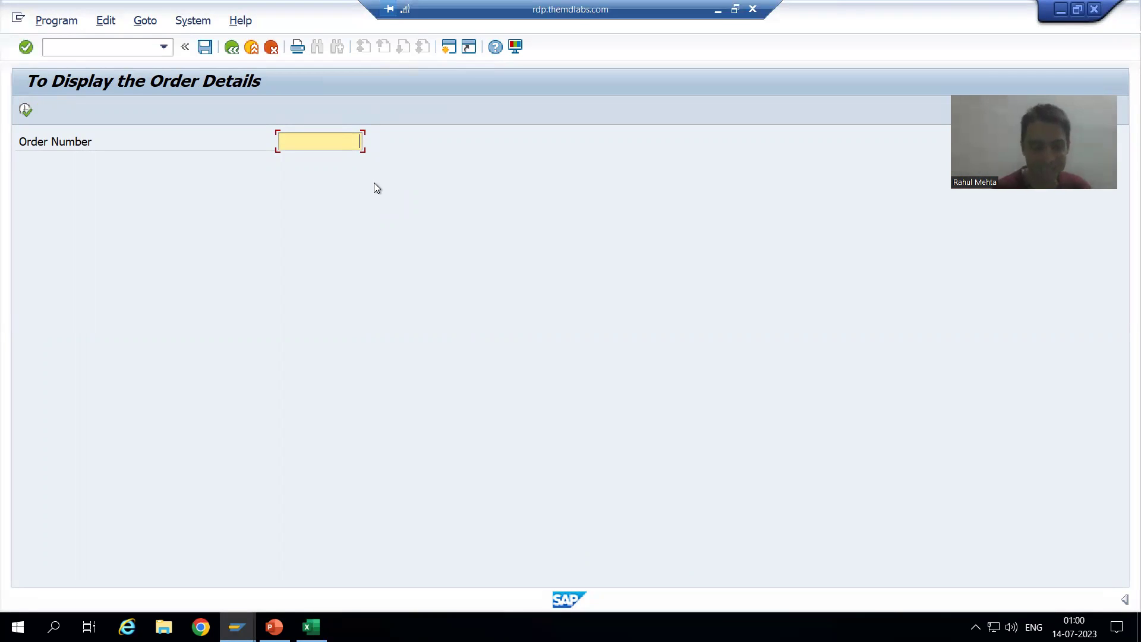
pyautogui.write('1')
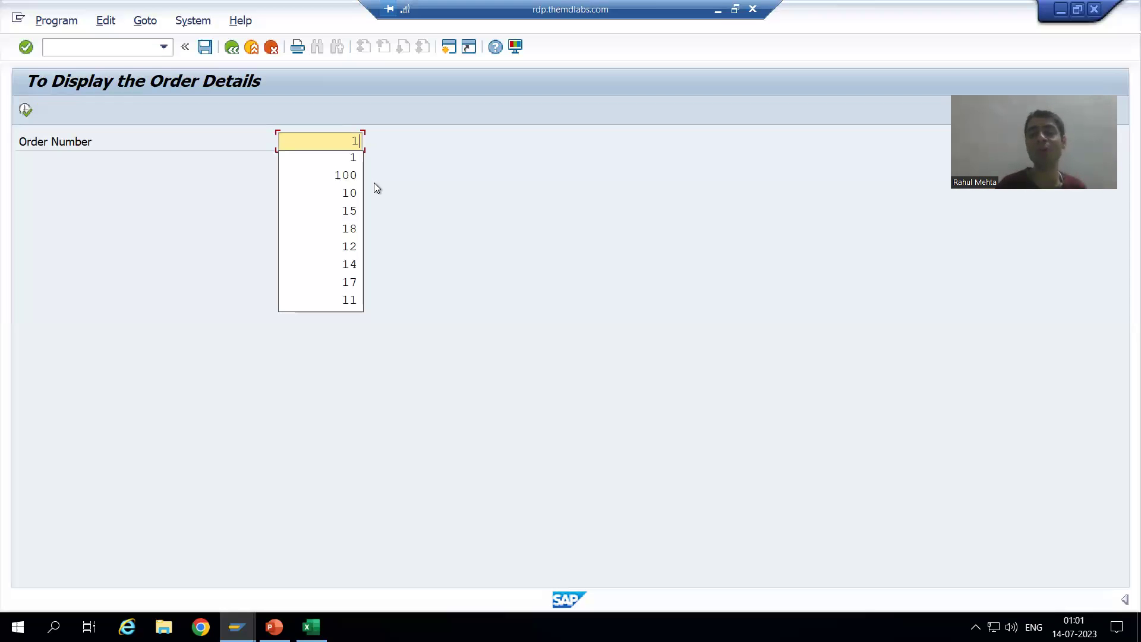
pyautogui.click(352, 157)
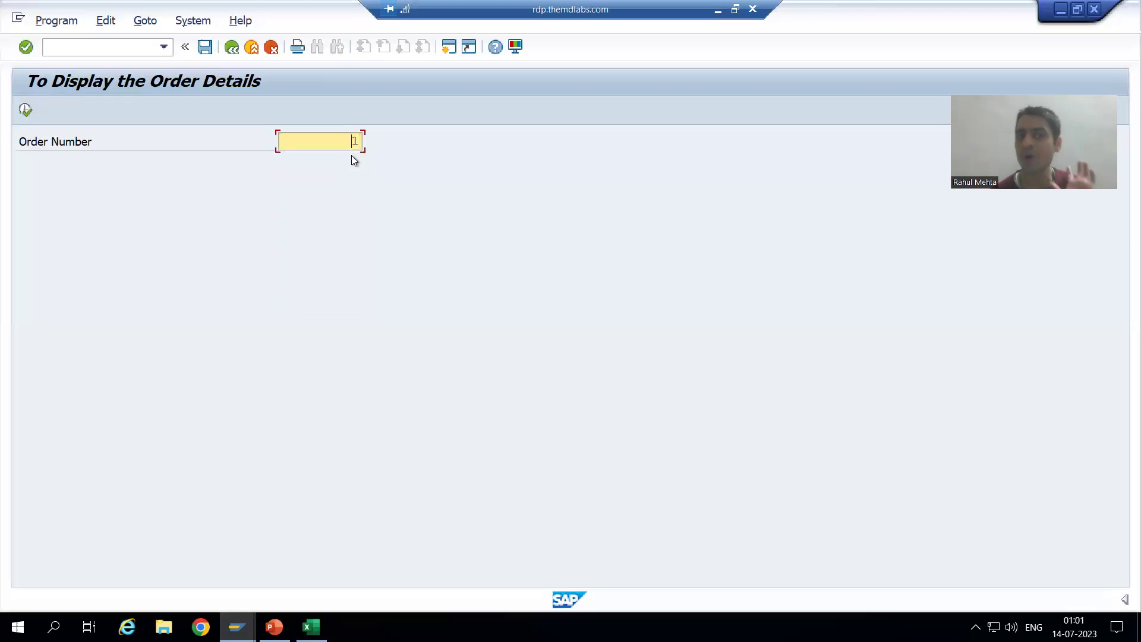
pyautogui.click(25, 111)
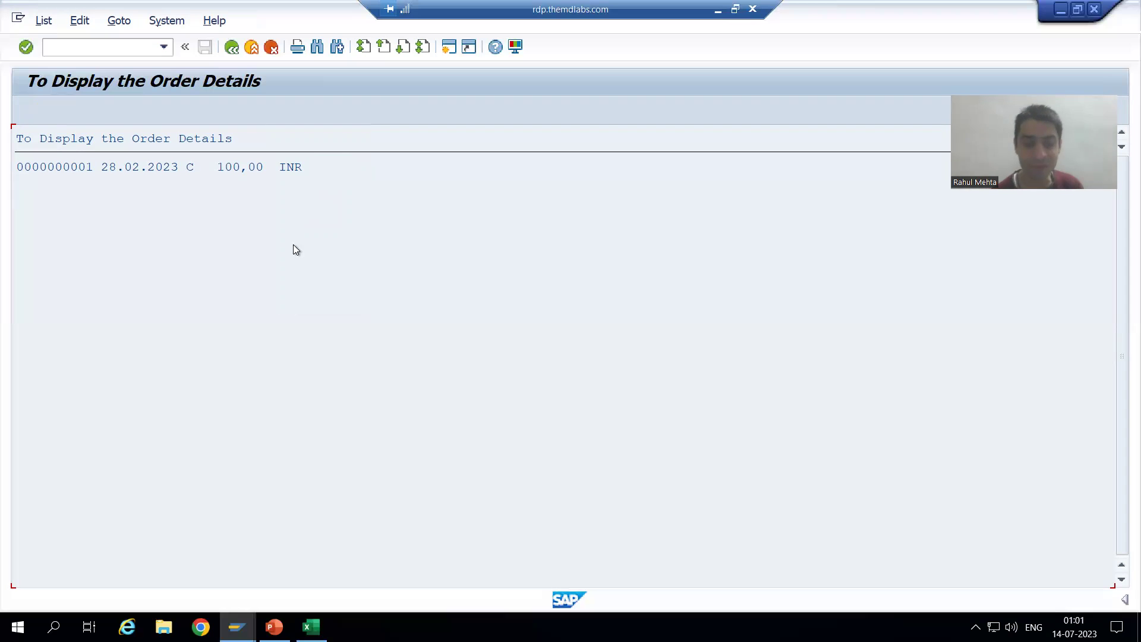
# Return to the buffered data session of table ZORDH_28 and refresh its contents.
pyautogui.click(237, 627)
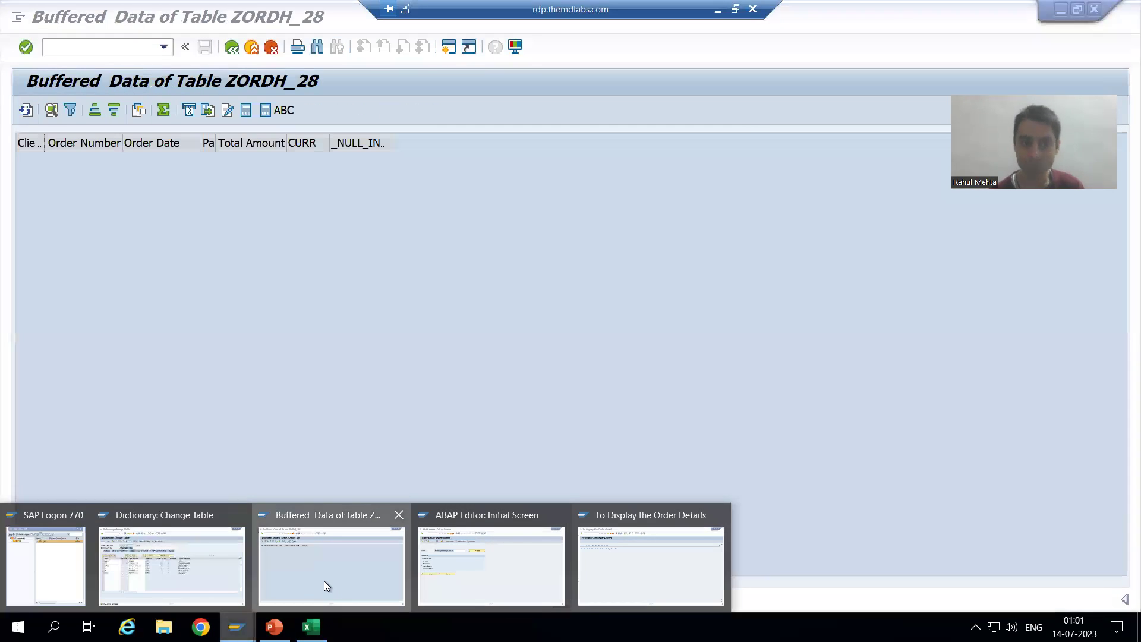
pyautogui.click(323, 580)
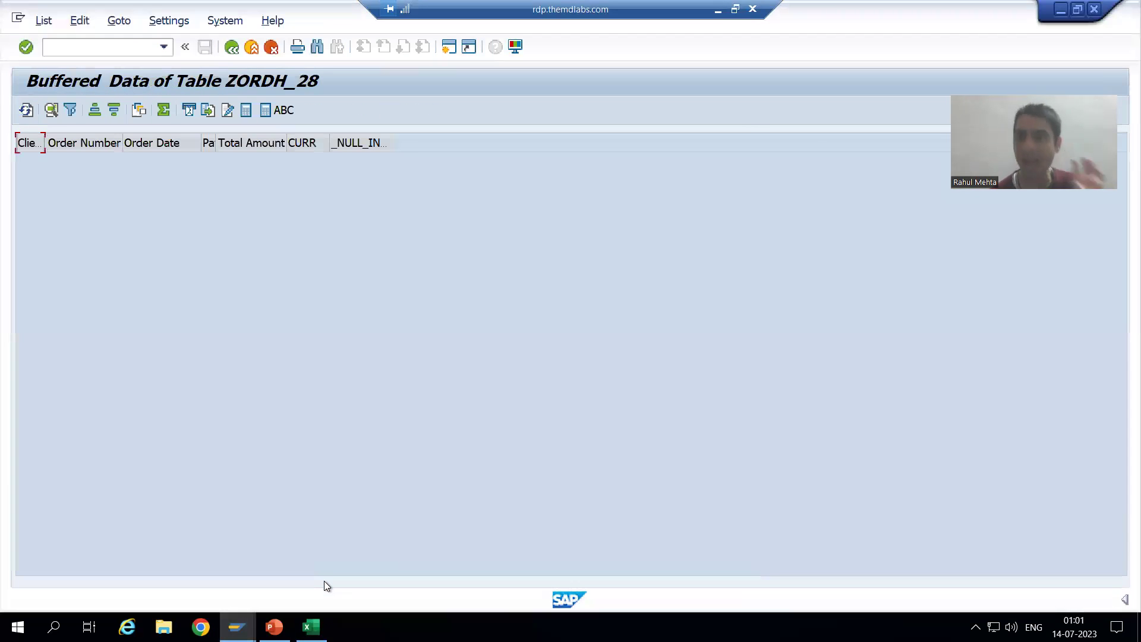
pyautogui.click(26, 110)
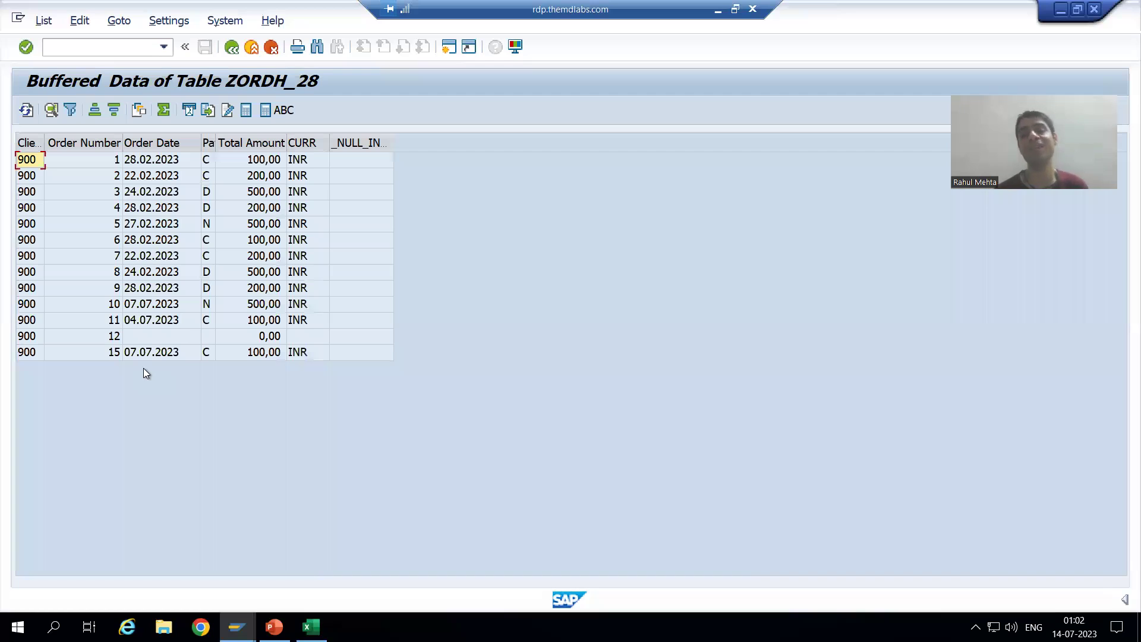
# Open the table buffer's single object display for ZORDH_28 from the buffer monitor and check its number of buffered records.
pyautogui.click(232, 48)
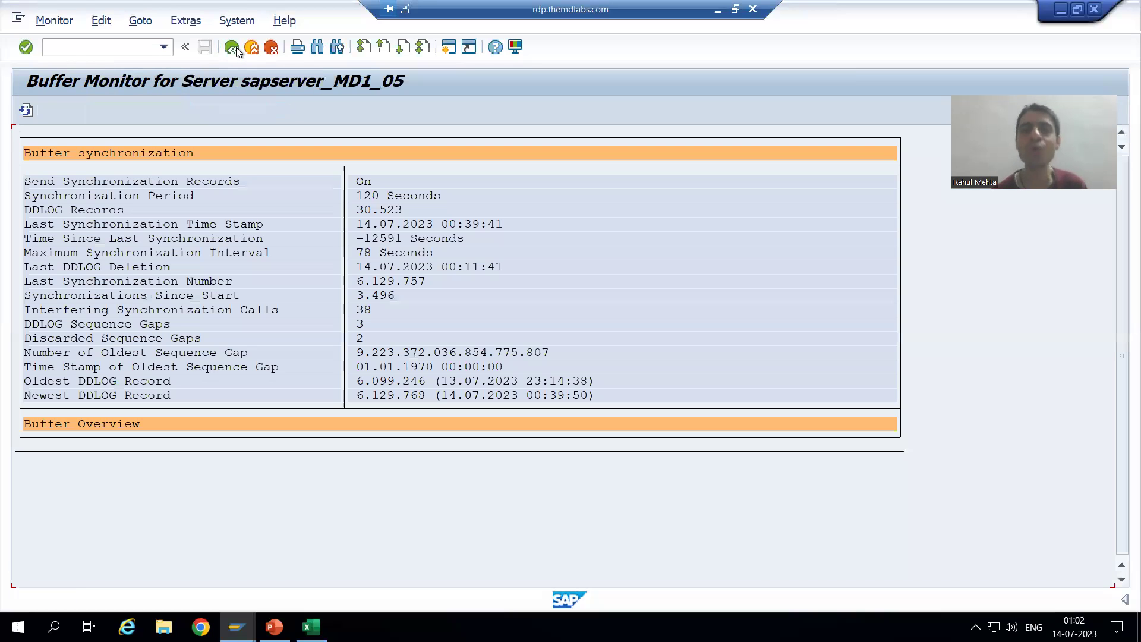
pyautogui.click(59, 24)
pyautogui.moveTo(159, 64)
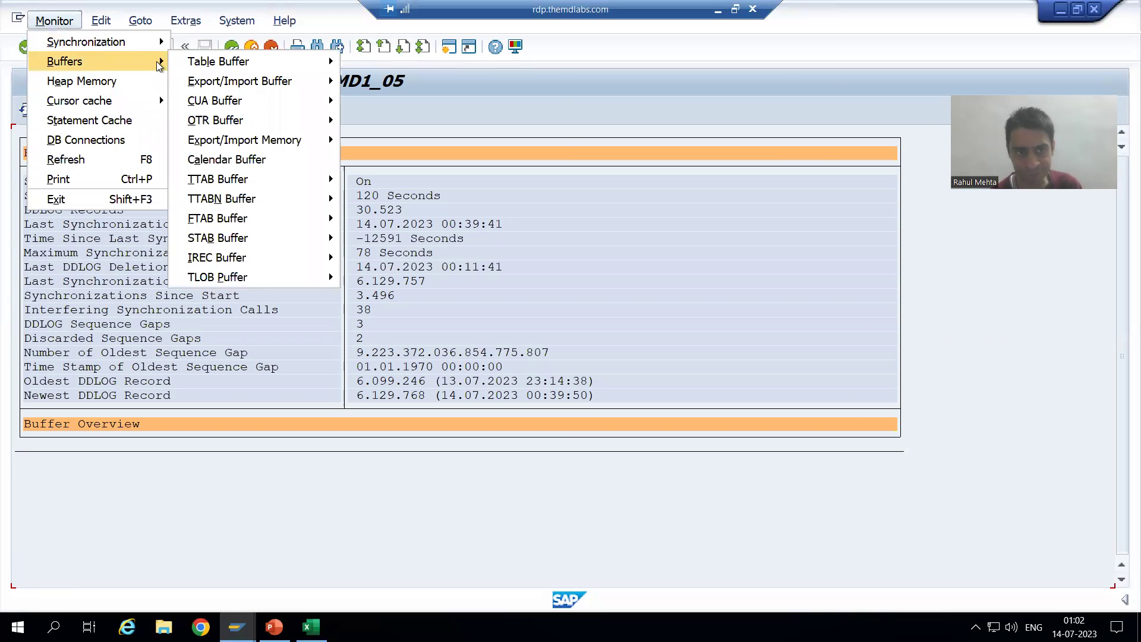
pyautogui.moveTo(291, 59)
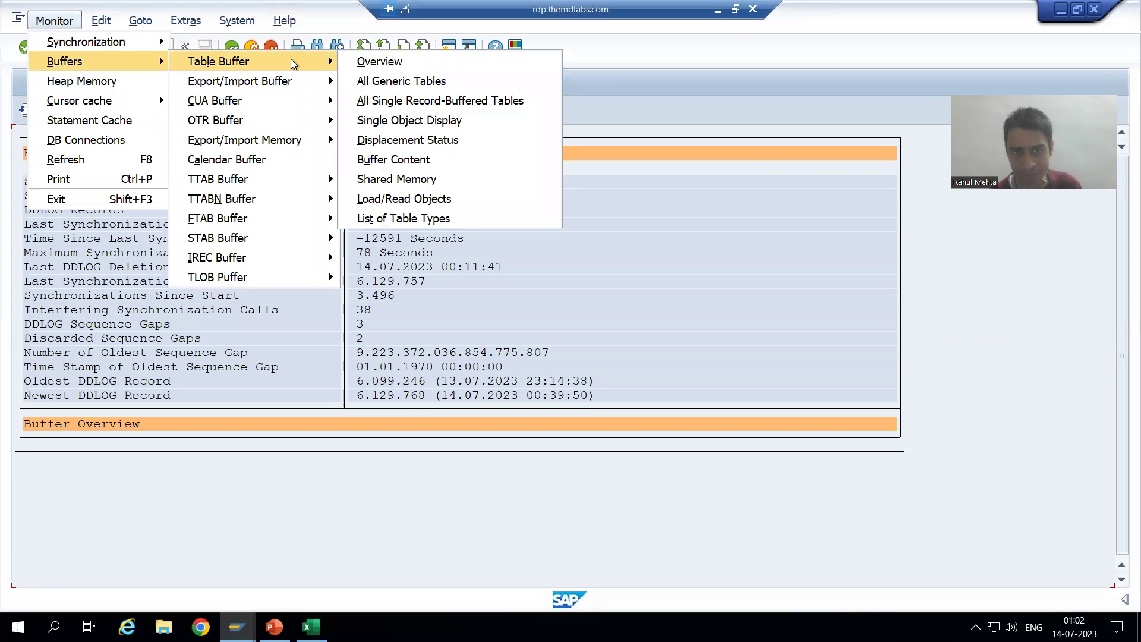
pyautogui.click(378, 119)
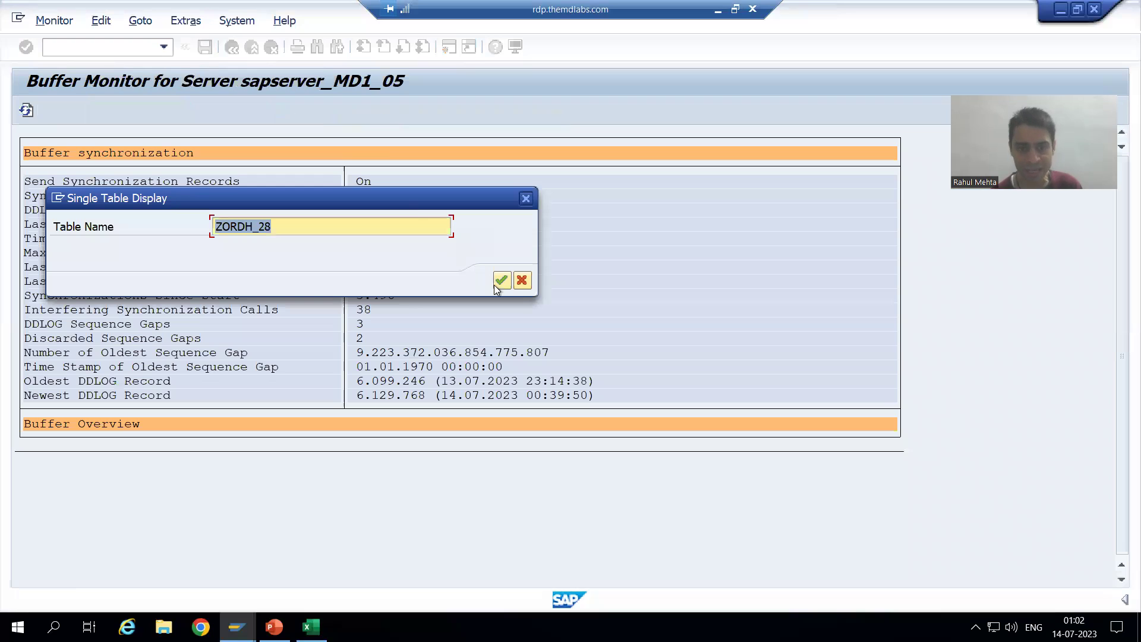
pyautogui.click(501, 282)
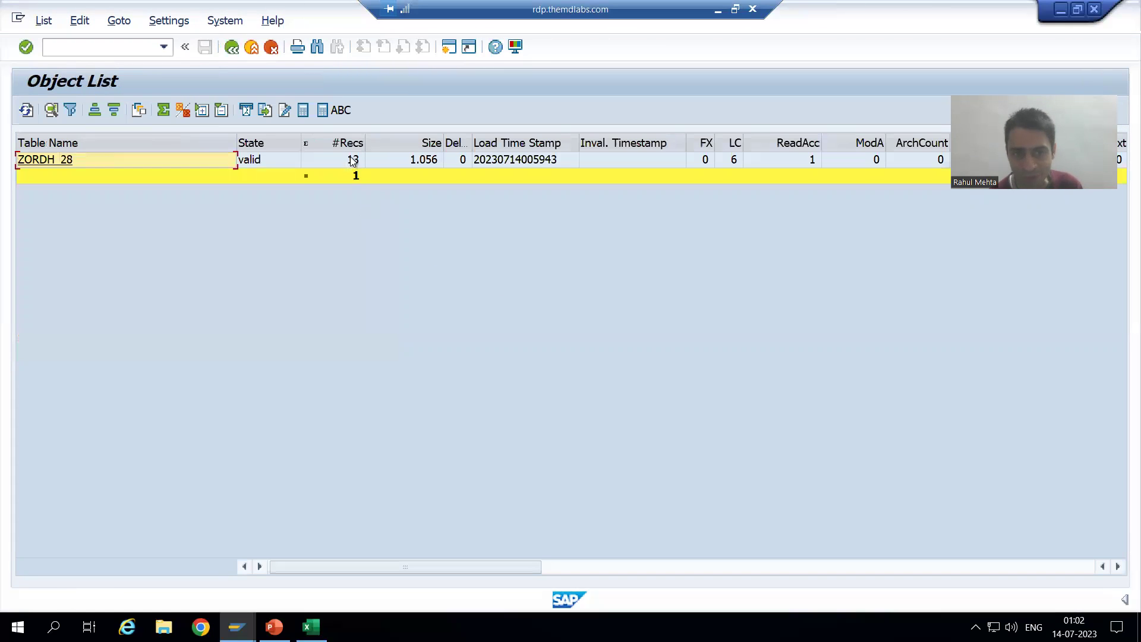
pyautogui.click(352, 159)
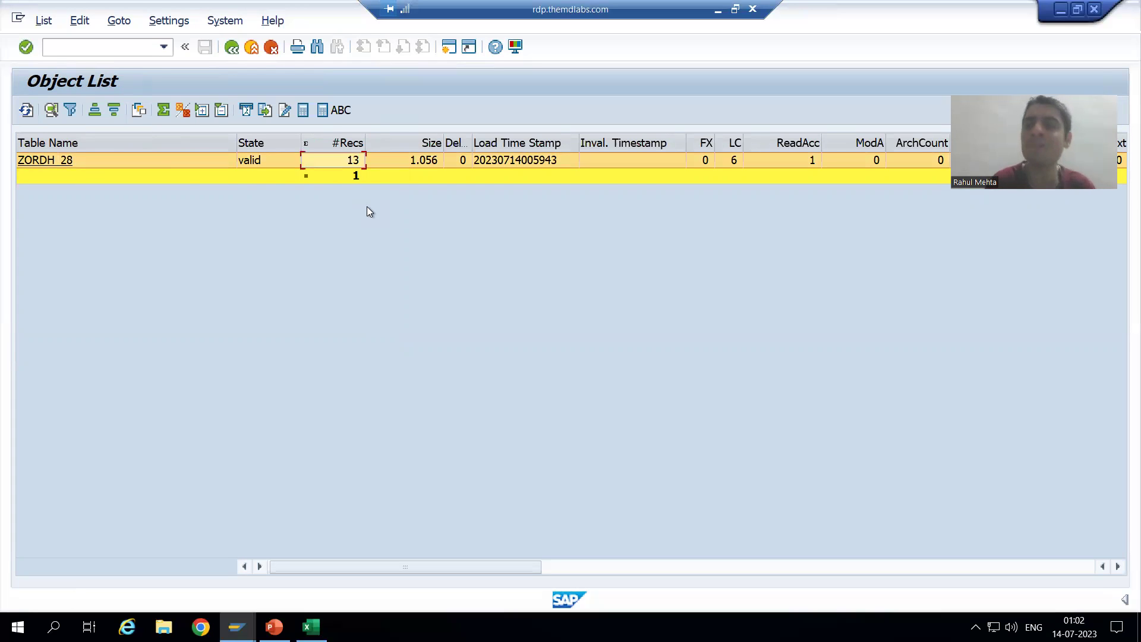
# Return to the selection screen of the order details report and enter the second order's number.
pyautogui.hotkey('alt', 'Tab')
pyautogui.click(232, 48)
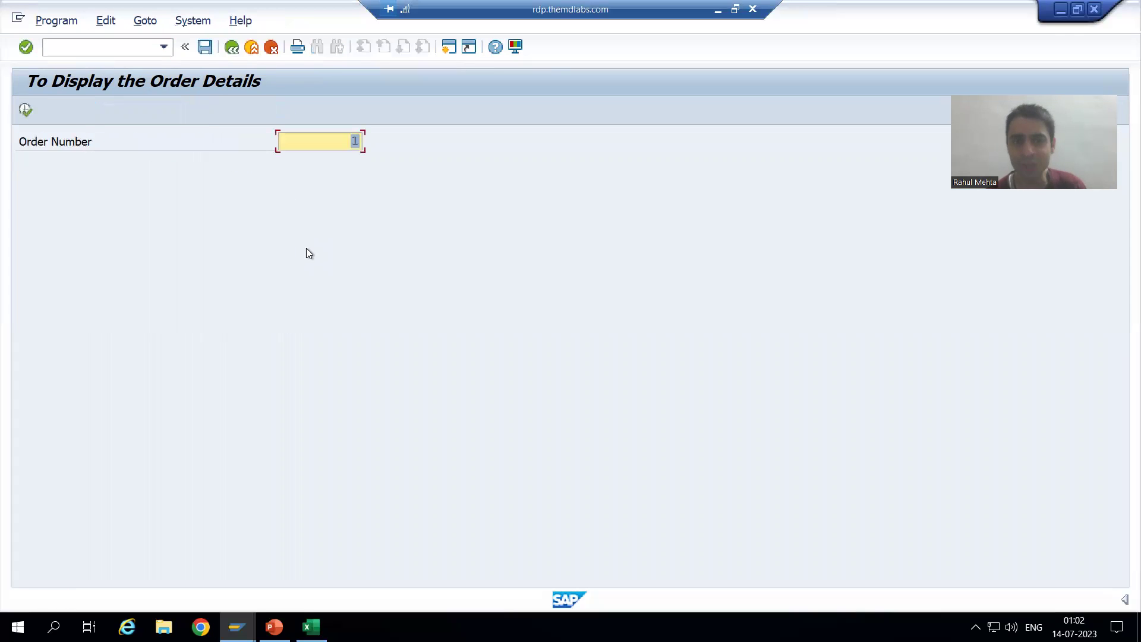
pyautogui.write('2')
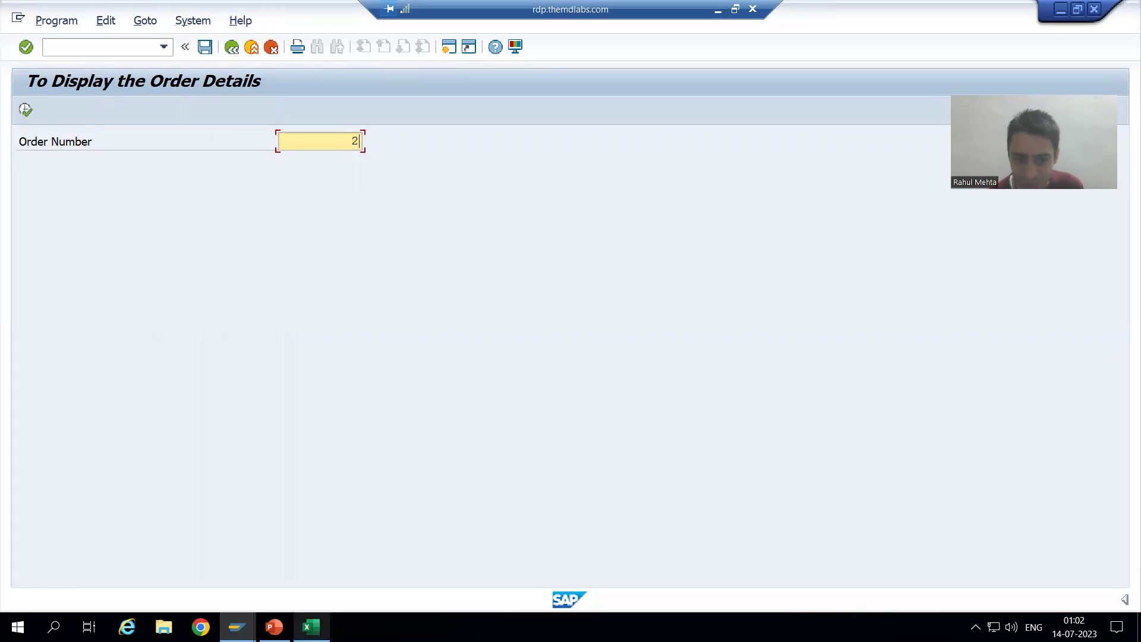
# Go back to the buffer monitor session and display the table buffer content for ZORDH_28.
pyautogui.click(238, 627)
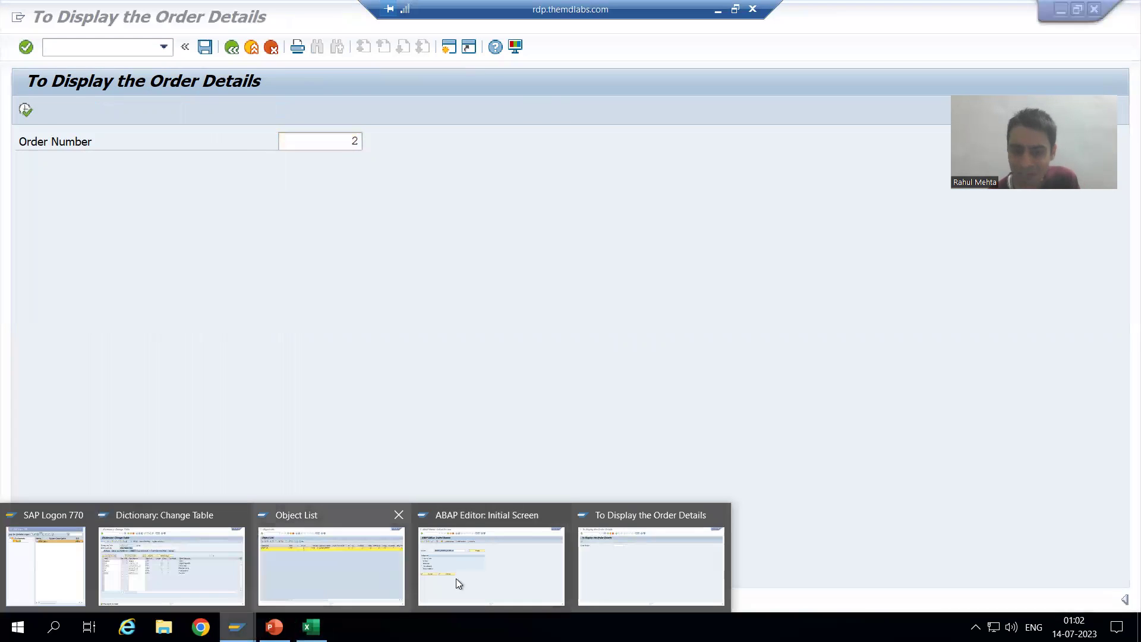
pyautogui.click(347, 576)
pyautogui.click(232, 47)
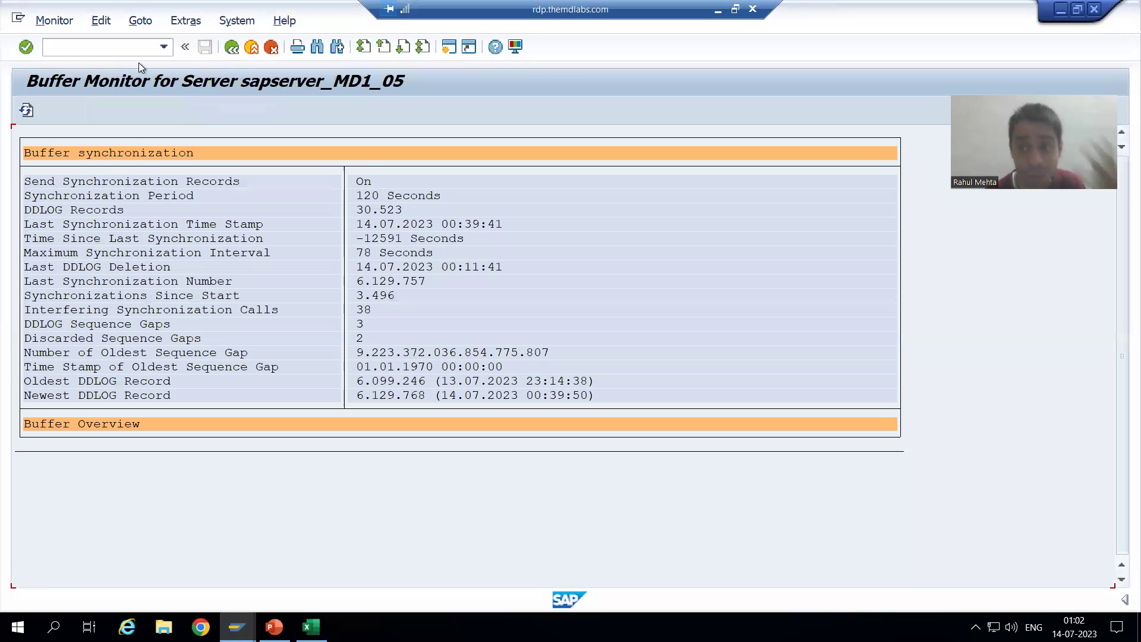
pyautogui.click(56, 22)
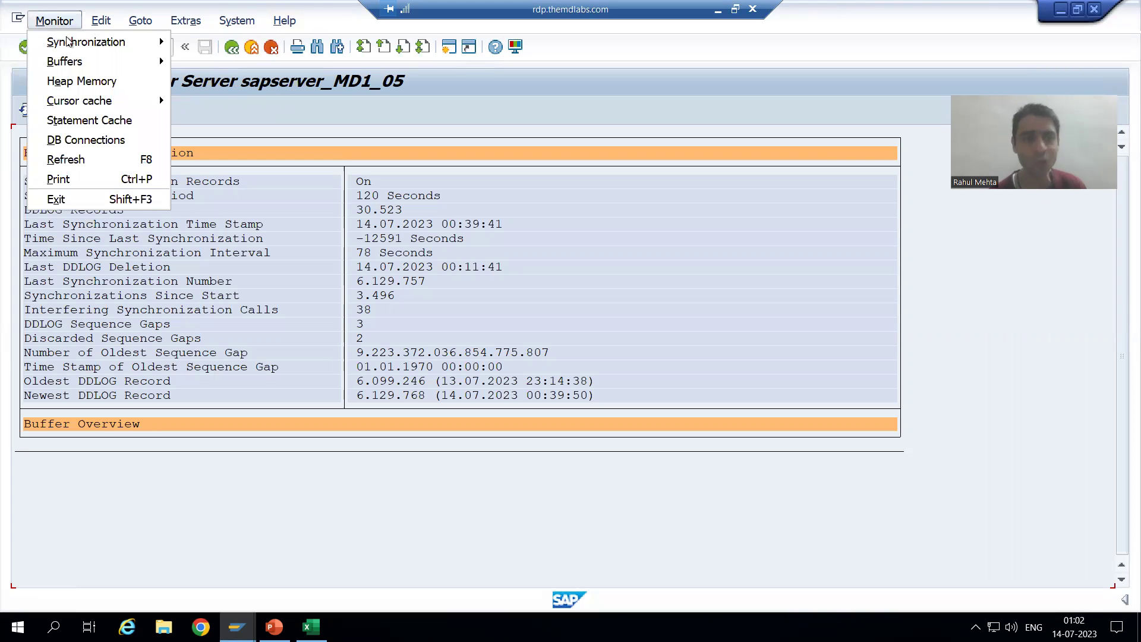
pyautogui.moveTo(73, 66)
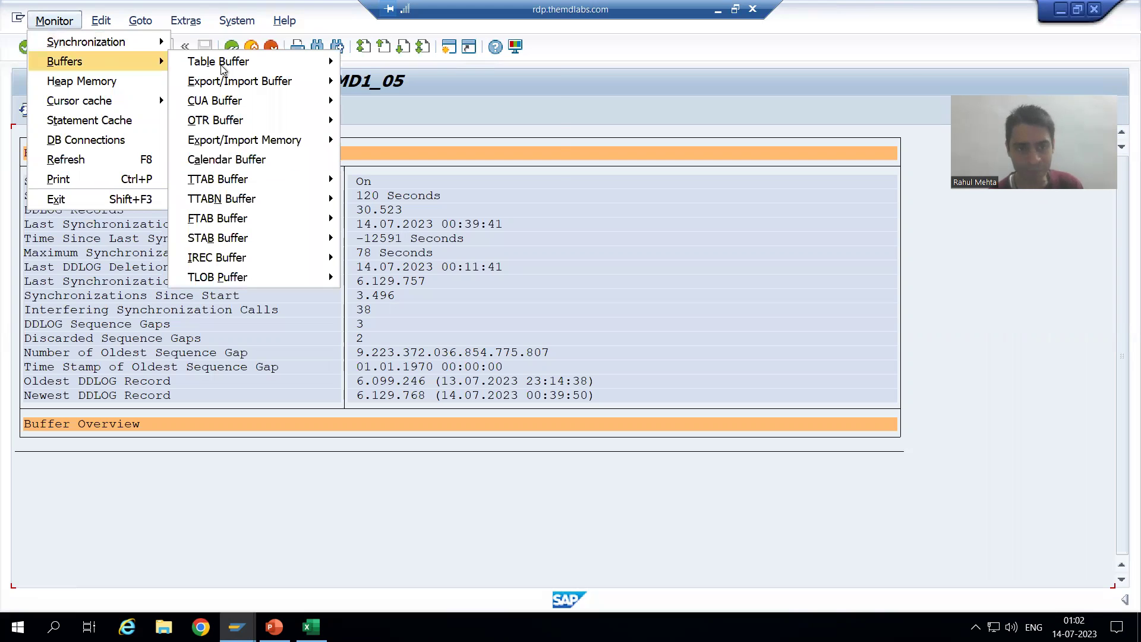
pyautogui.moveTo(308, 67)
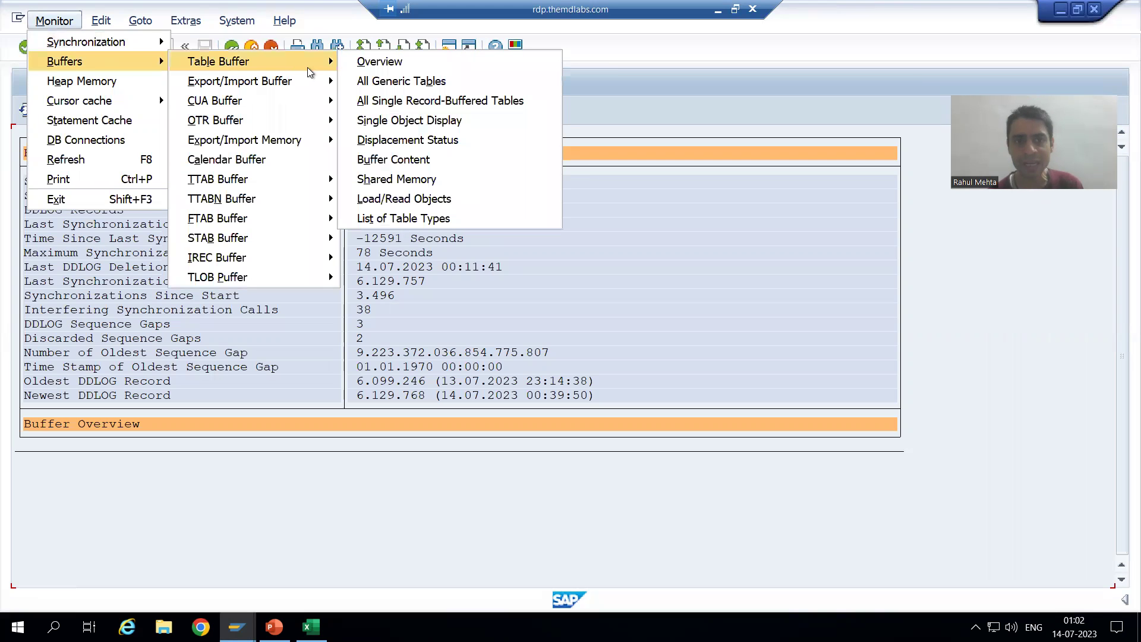
pyautogui.click(402, 152)
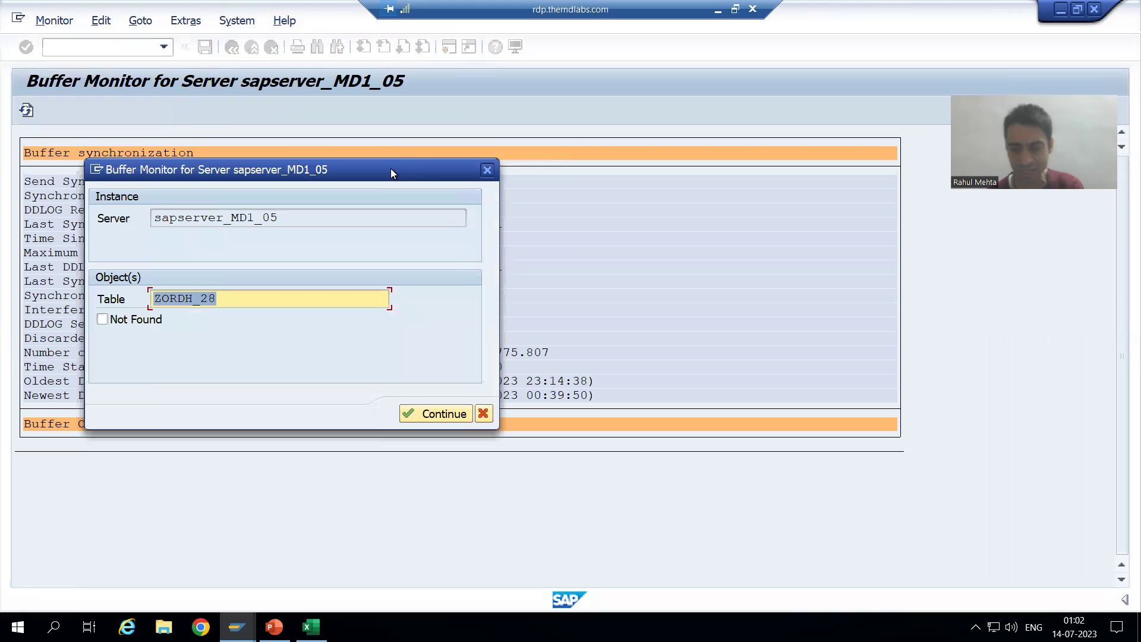
pyautogui.press('Return')
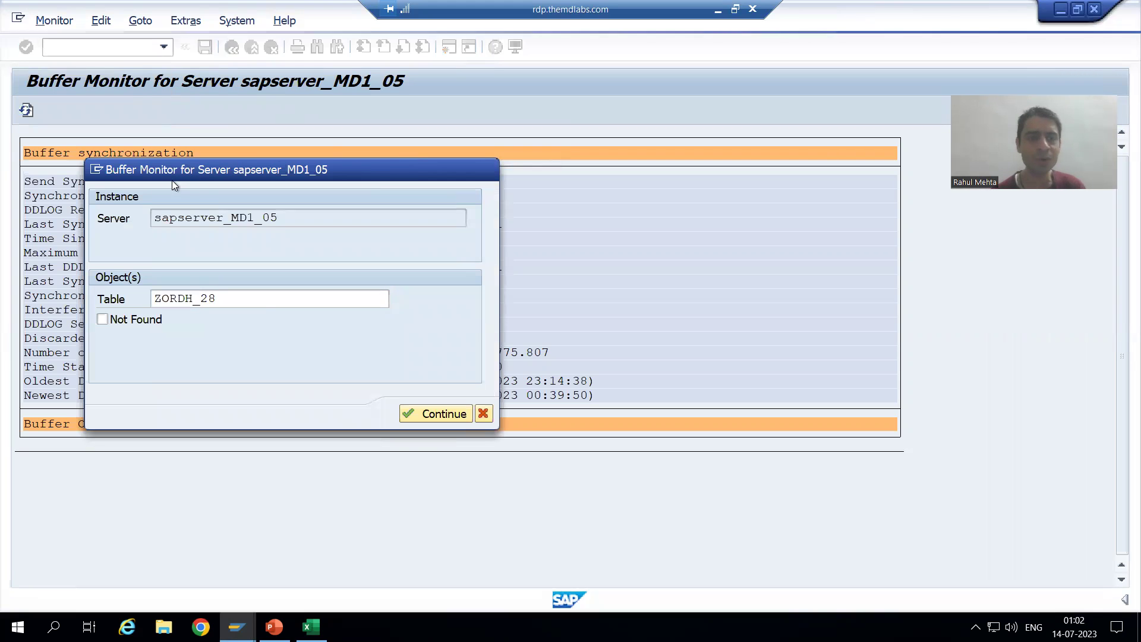
pyautogui.click(426, 411)
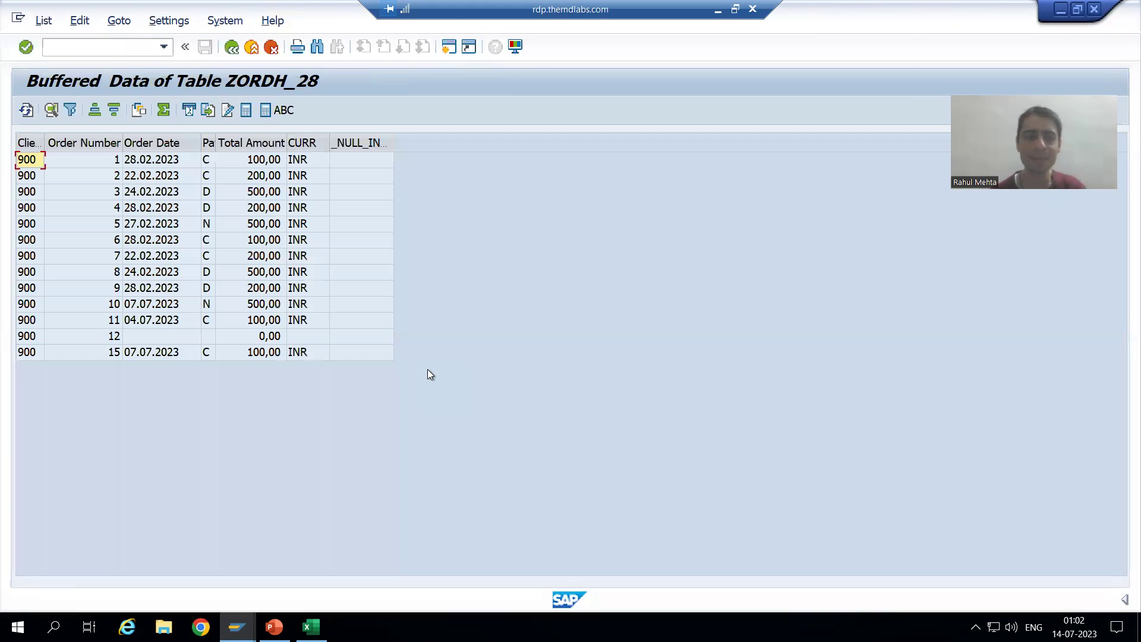
# Execute the order details report for the second order, and run it again for the third order.
pyautogui.hotkey('alt', 'Tab')
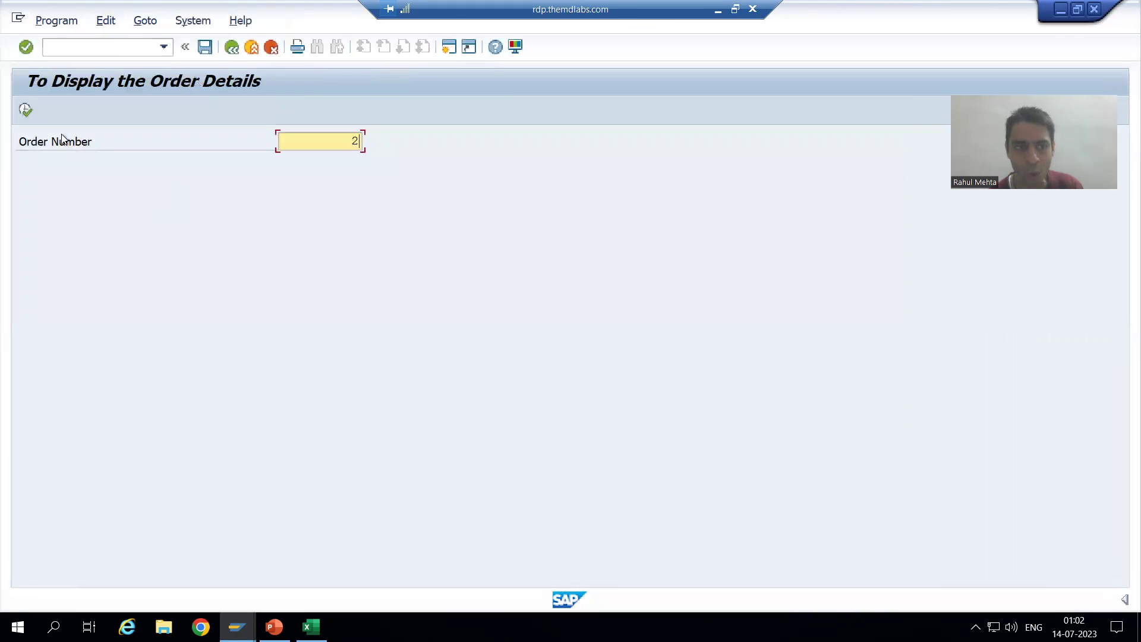
pyautogui.click(26, 110)
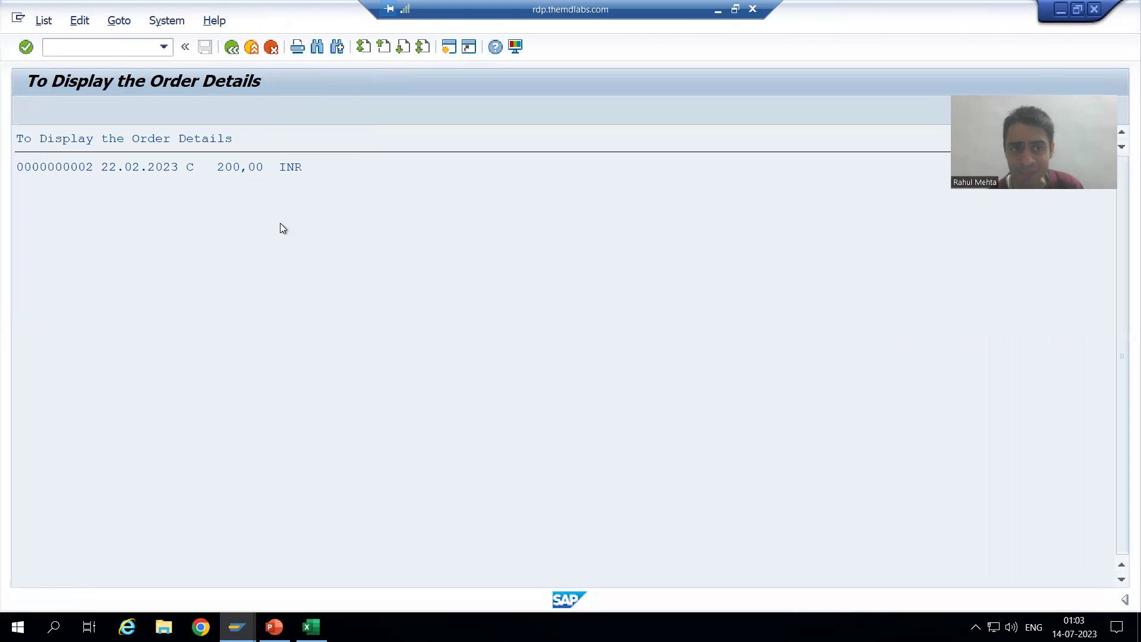
pyautogui.press('F3')
pyautogui.write('3')
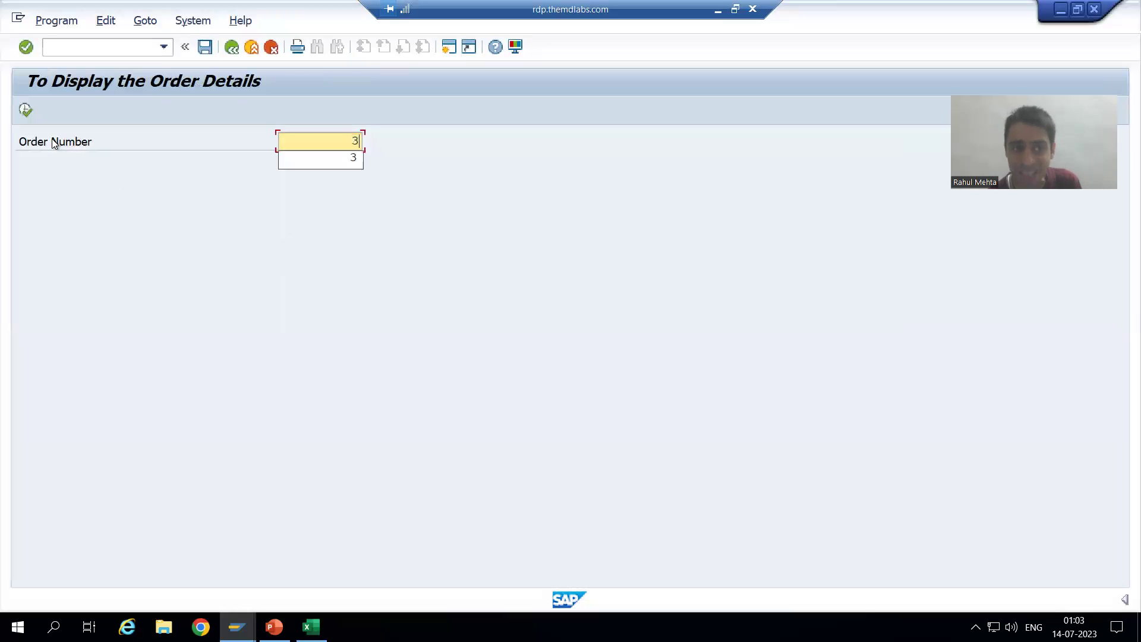
pyautogui.click(25, 110)
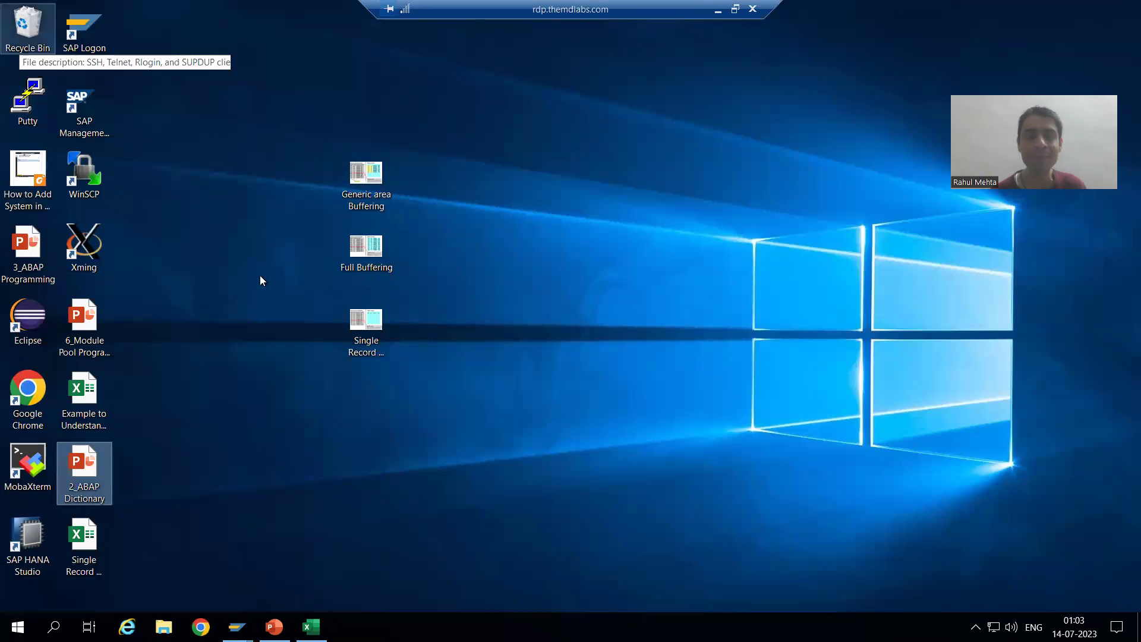
# Open the Full Buffering image from the desktop in Paint.
pyautogui.doubleClick(378, 252)
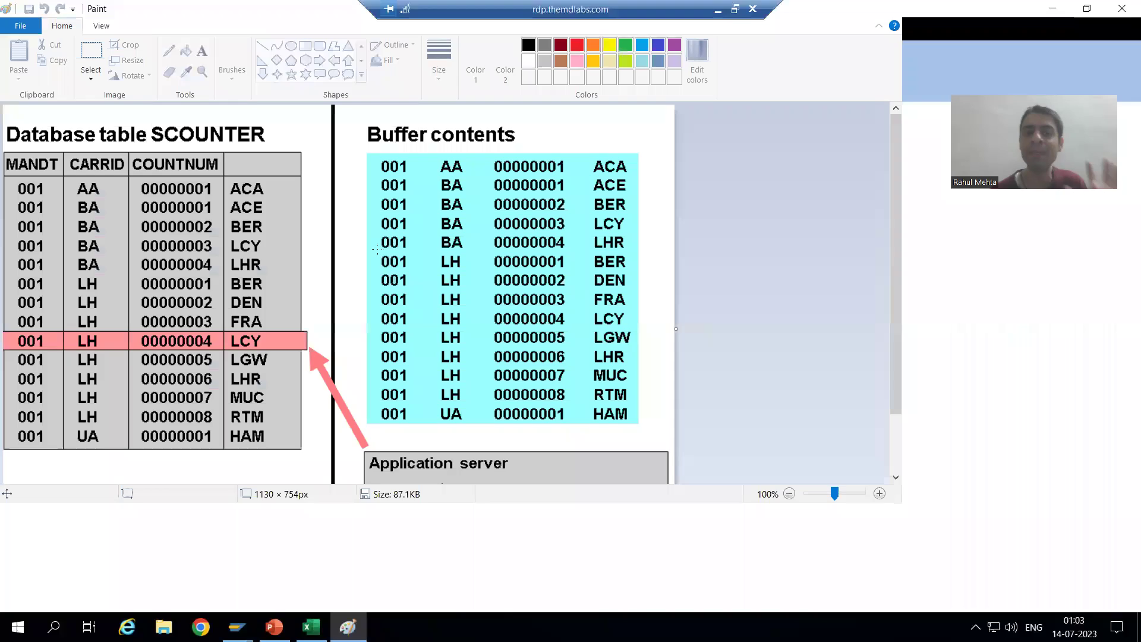